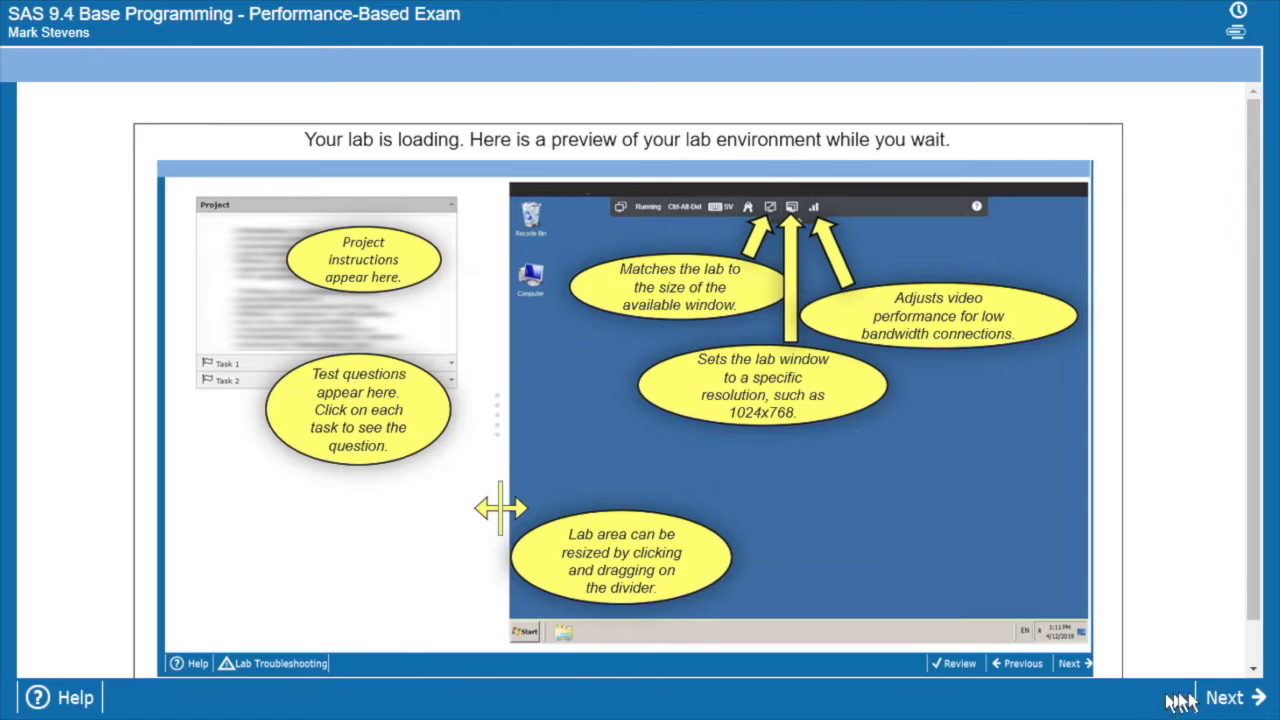
Continue past the lab-loading preview to the first survey question.
left_click(1238, 700)
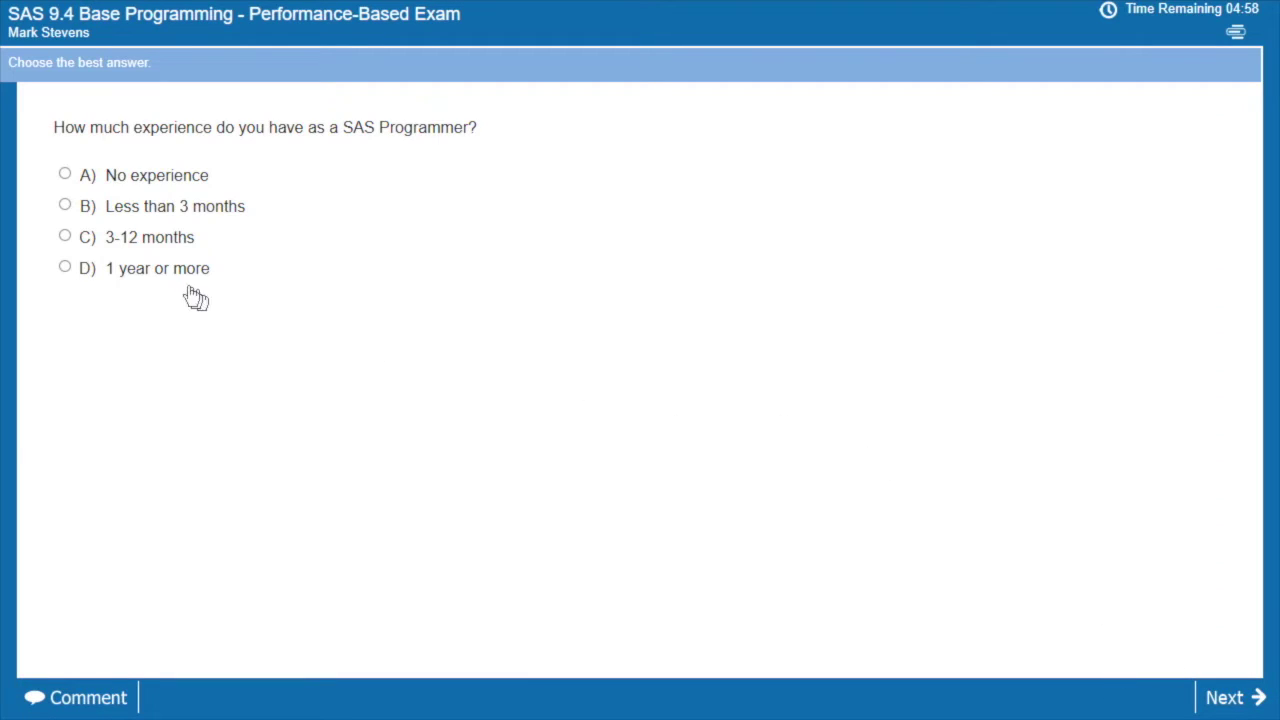
Answer the survey with Base Programmer as highest certification and Expert DATA Step proficiency.
left_click(1224, 698)
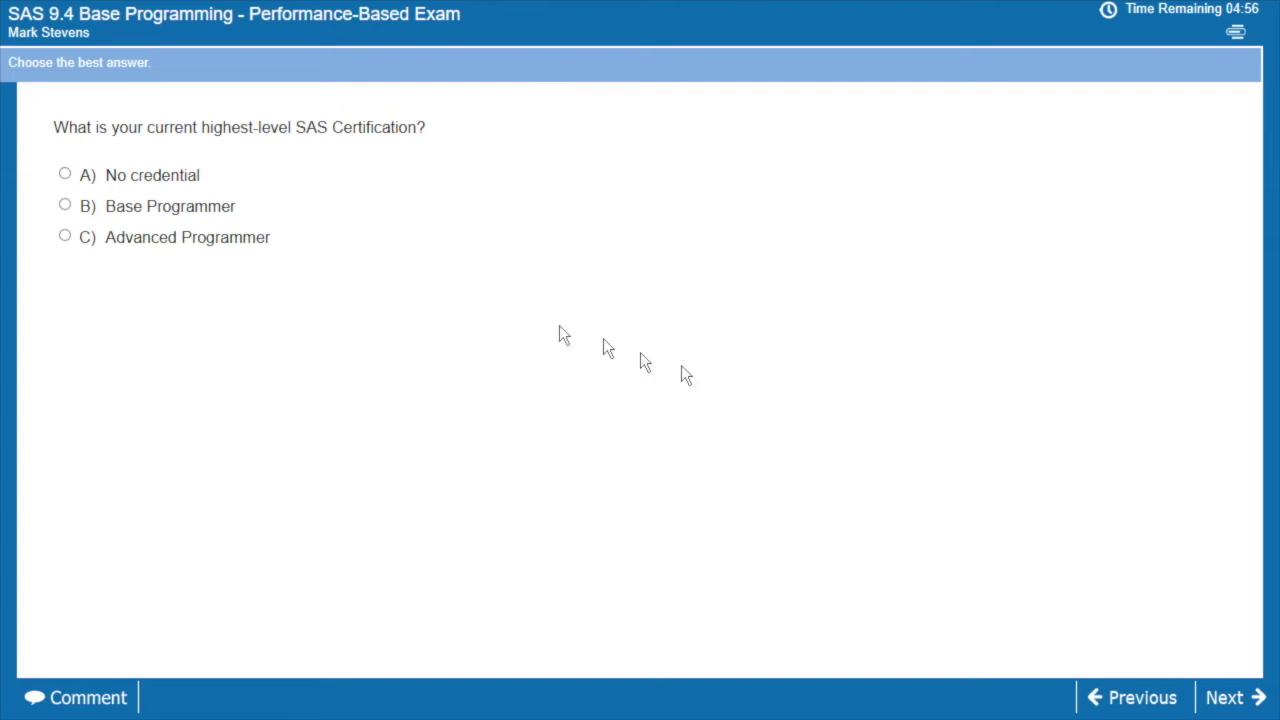
left_click(210, 206)
left_click(1224, 698)
left_click(285, 245)
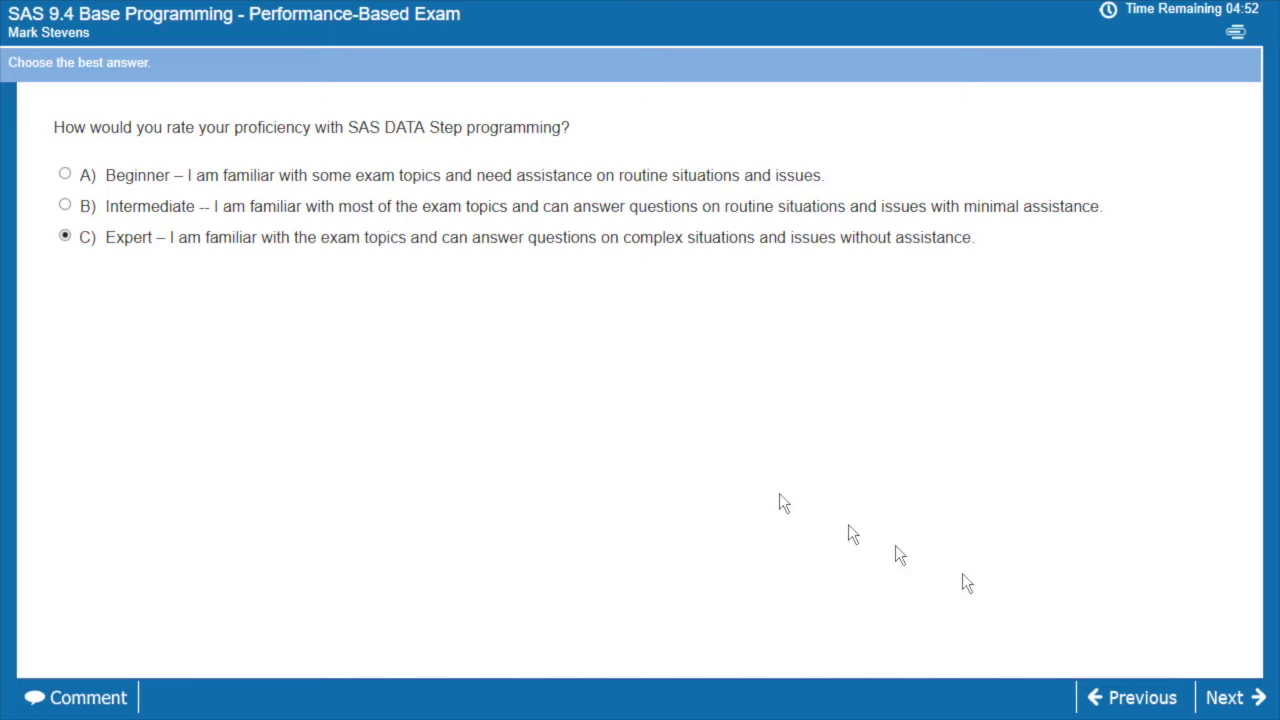
left_click(1212, 698)
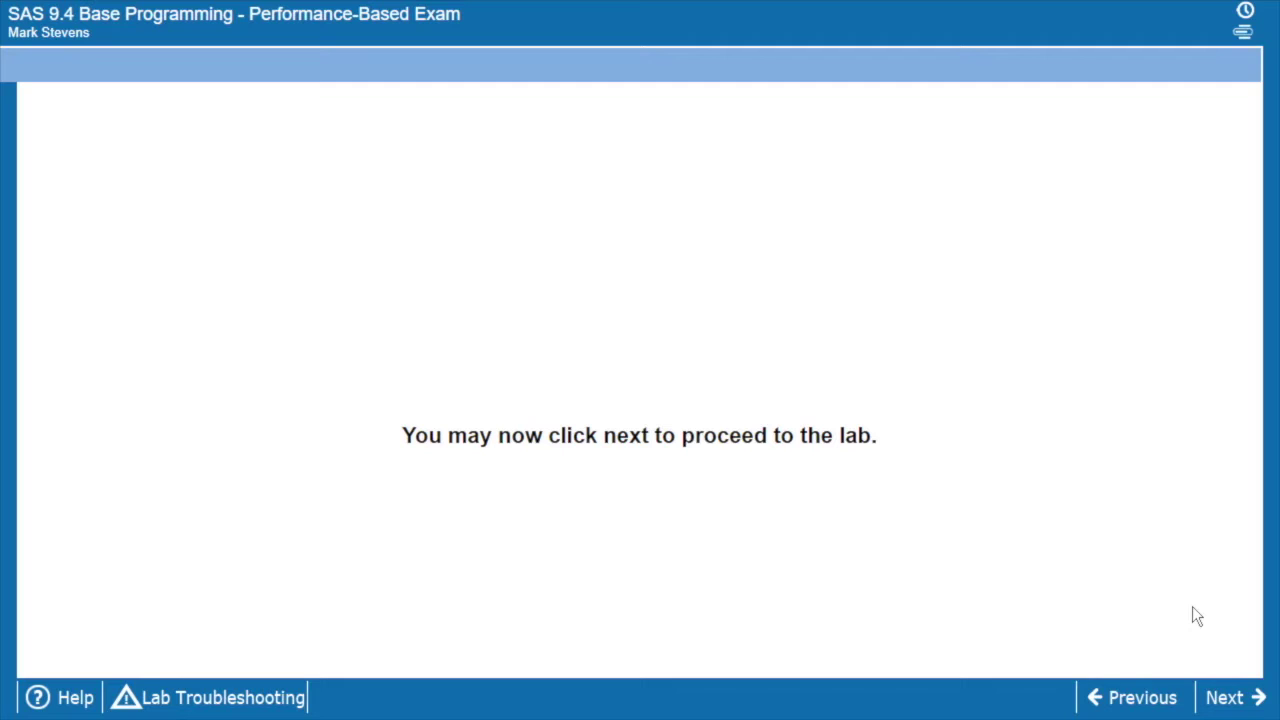
Enter the lab, show the Intro 1 instructions, widen their panel, and nudge the cert window right.
left_click(1237, 706)
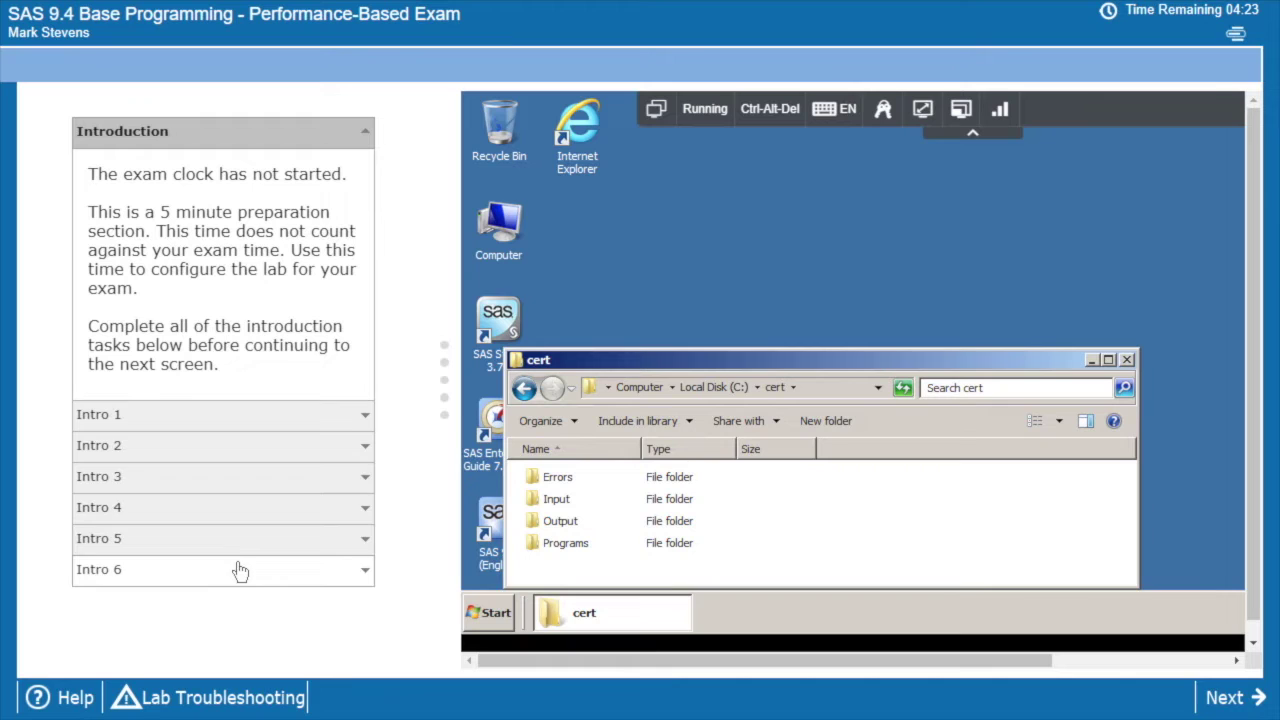
left_click(236, 418)
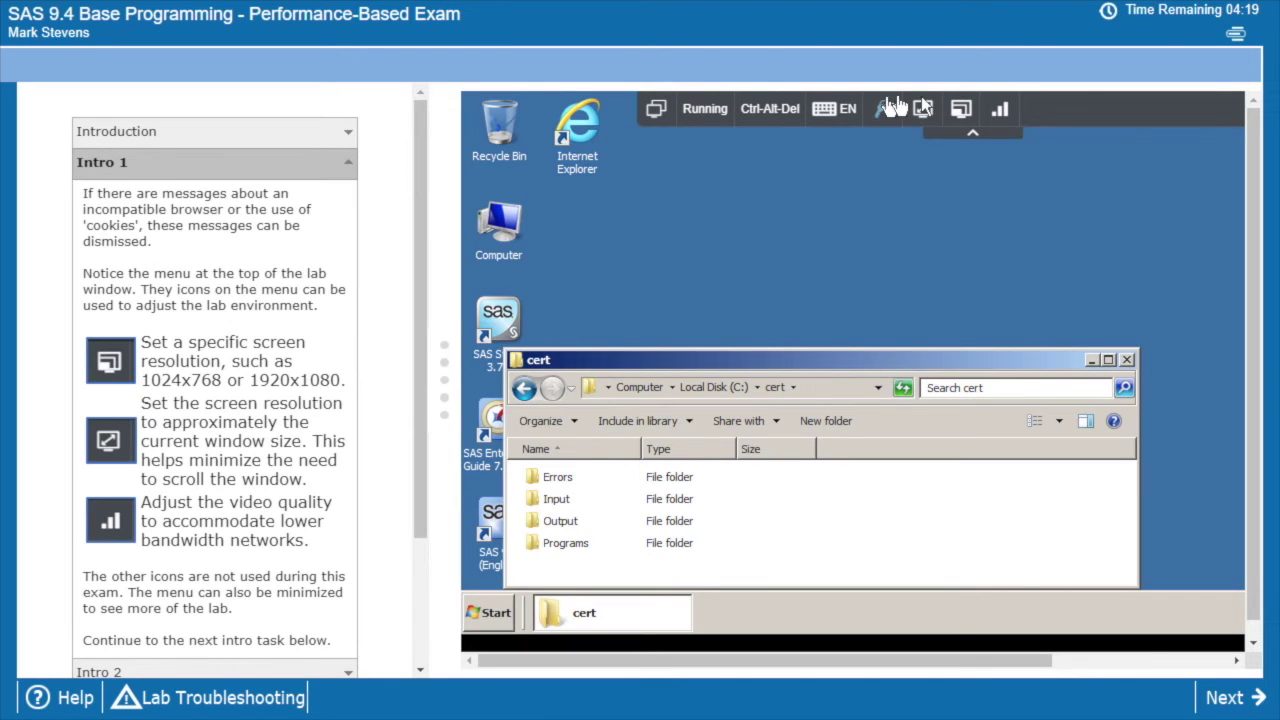
mouse_move(444, 370)
left_mouse_down()
mouse_move(478, 368)
mouse_move(444, 366)
left_mouse_up()
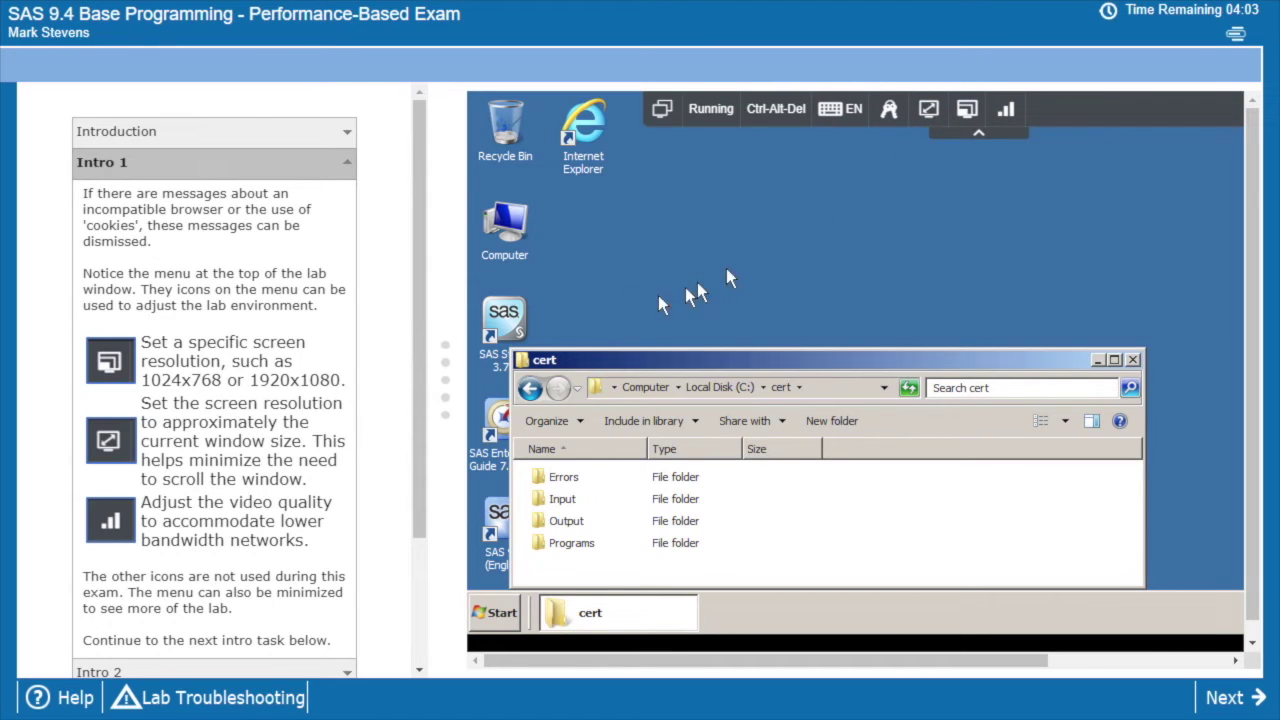
left_click_drag(610, 362, 648, 357)
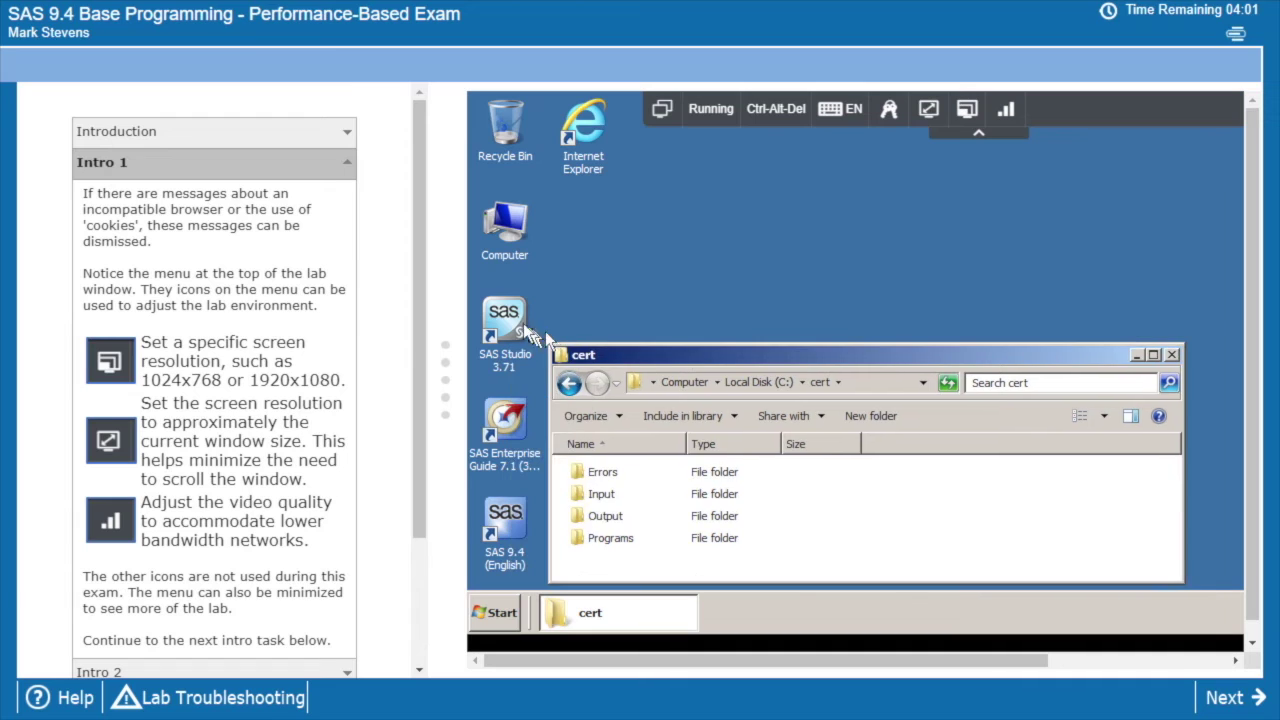
Show Intro 2, launch SAS Studio 3.71, and restore its browser window, moving it down-right.
left_click(243, 672)
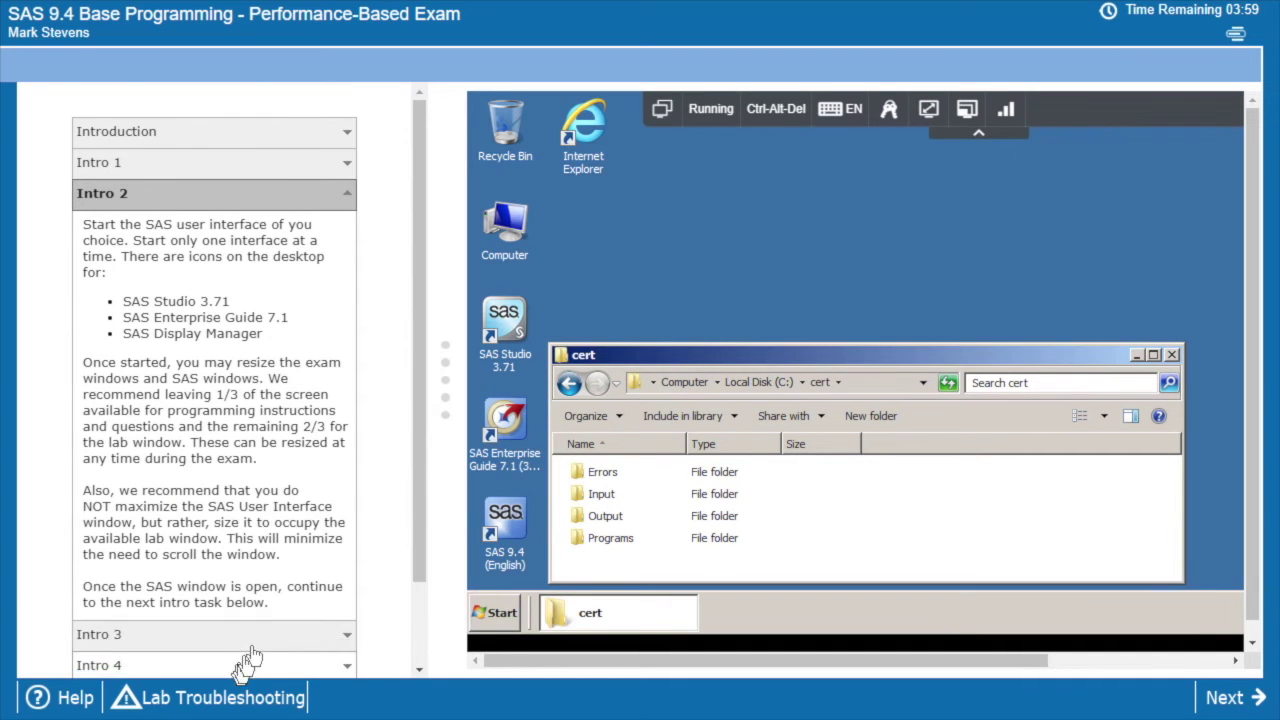
double_click(508, 316)
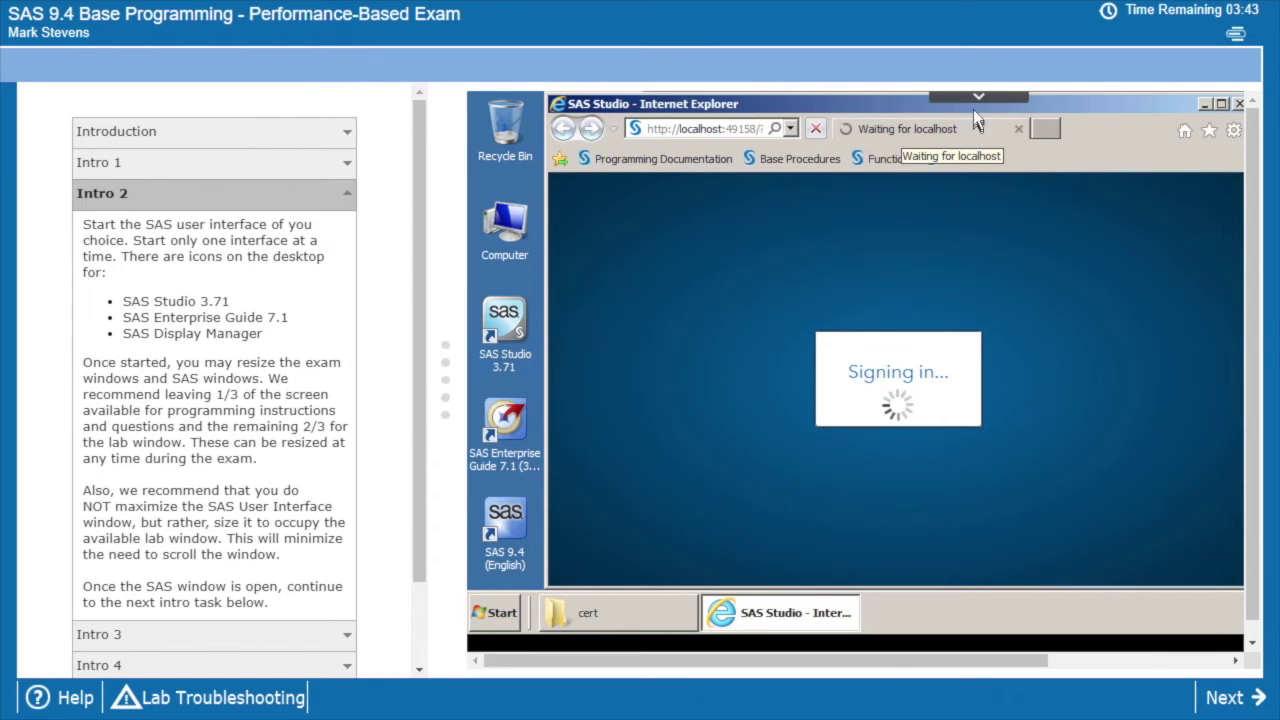
mouse_move(985, 105)
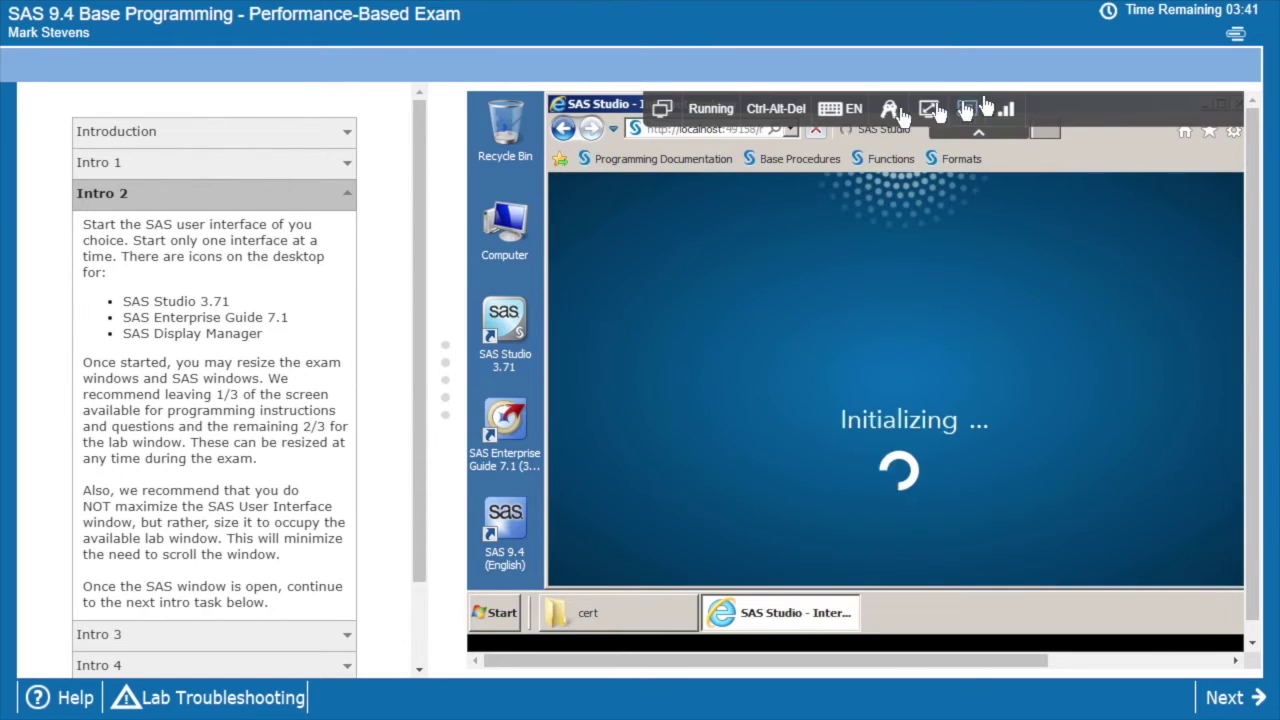
double_click(617, 106)
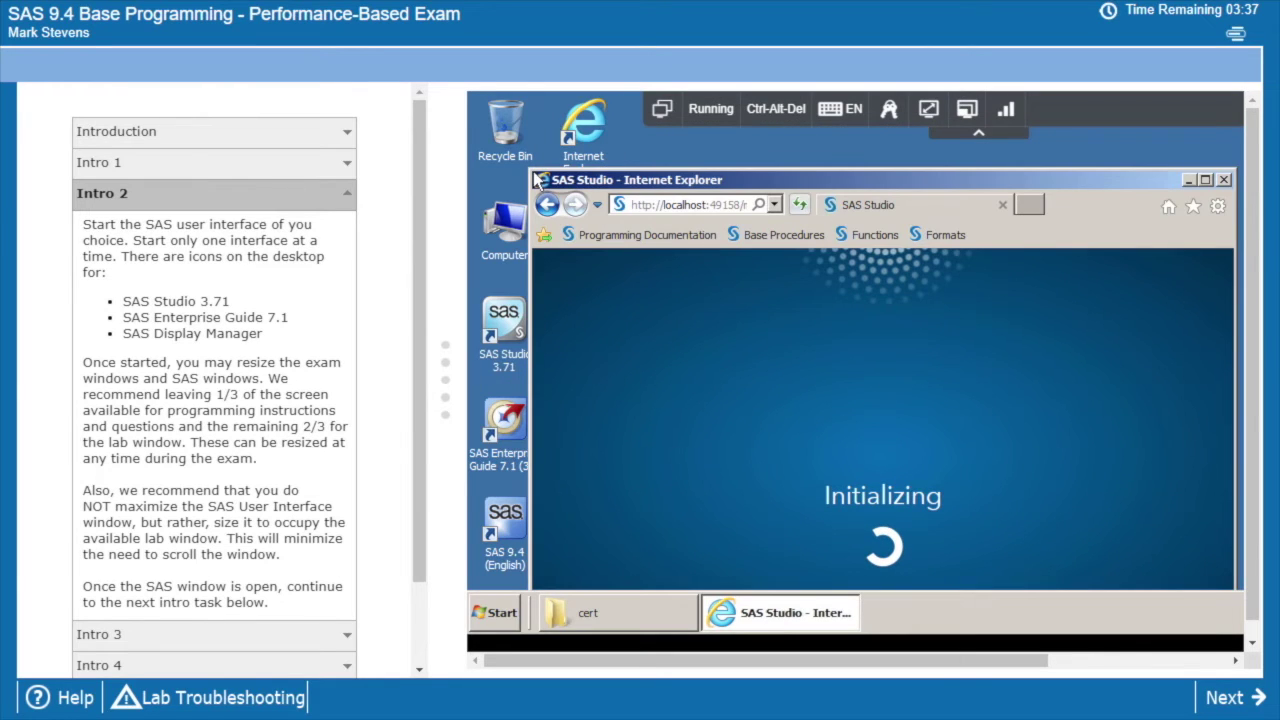
left_click_drag(537, 180, 662, 188)
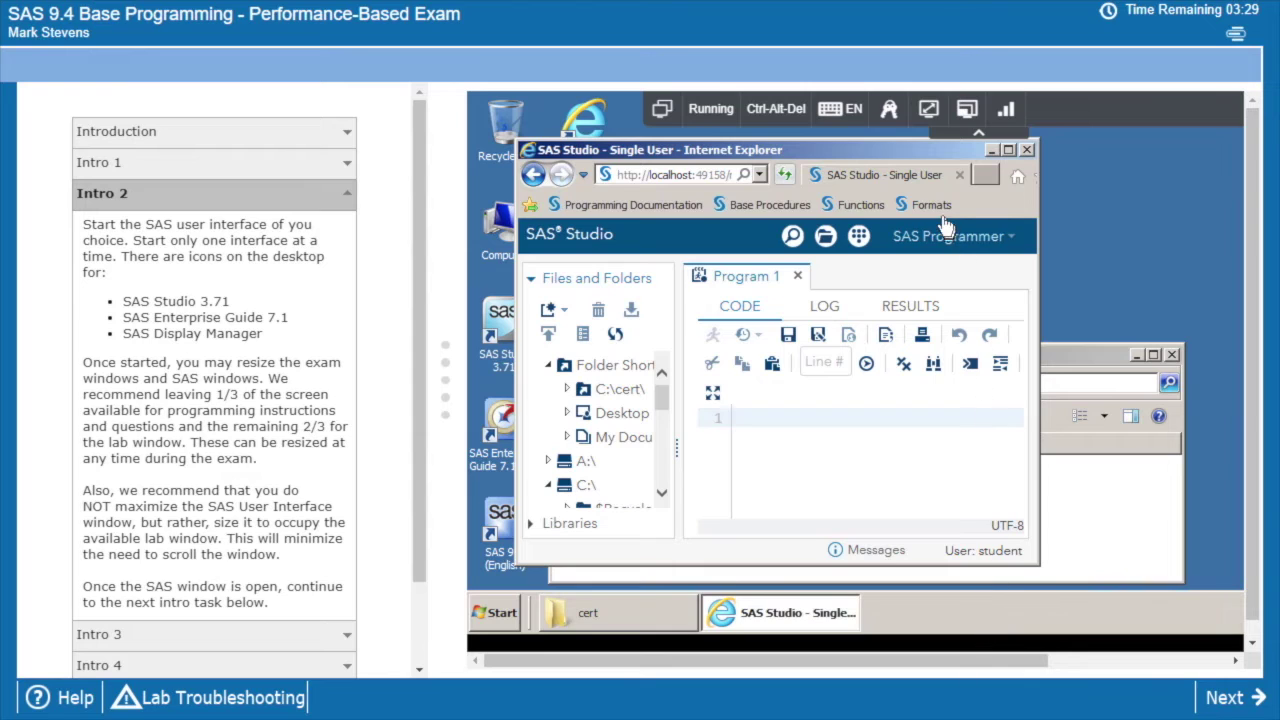
Try a 1920 x 1080 lab resolution, then settle on 1024 x 768 rescaled to fit.
left_click(966, 108)
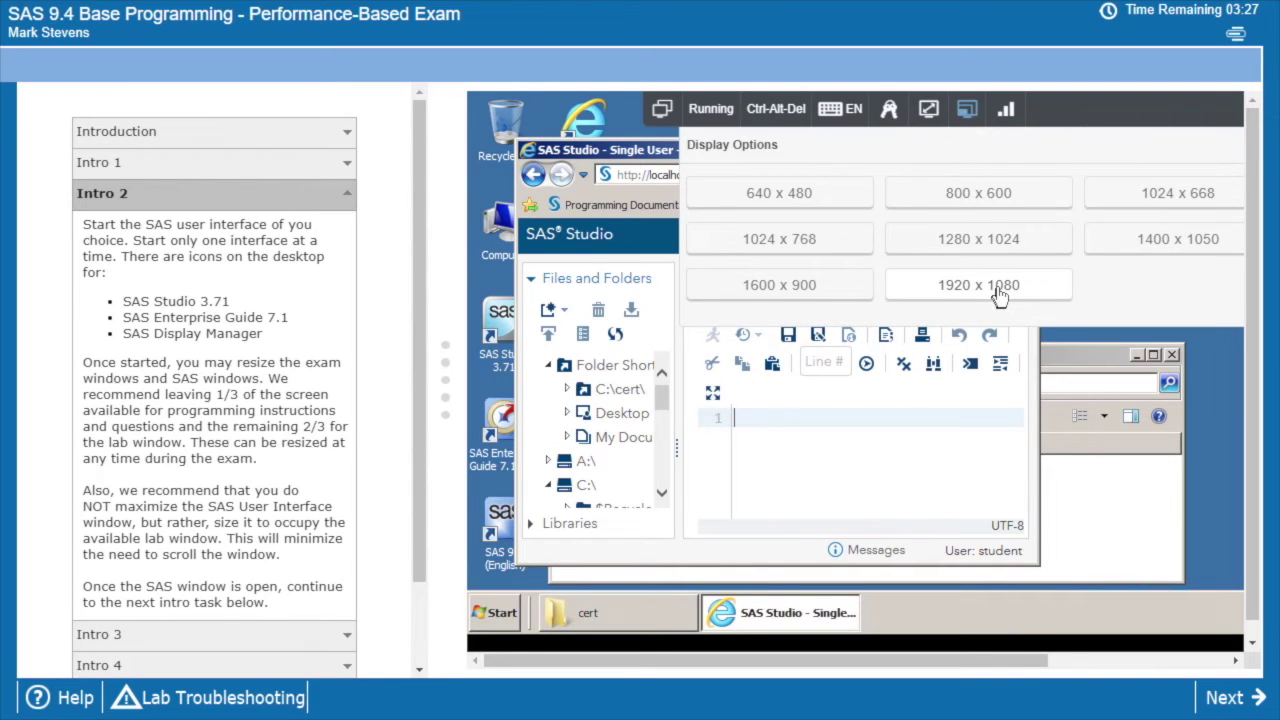
left_click(998, 290)
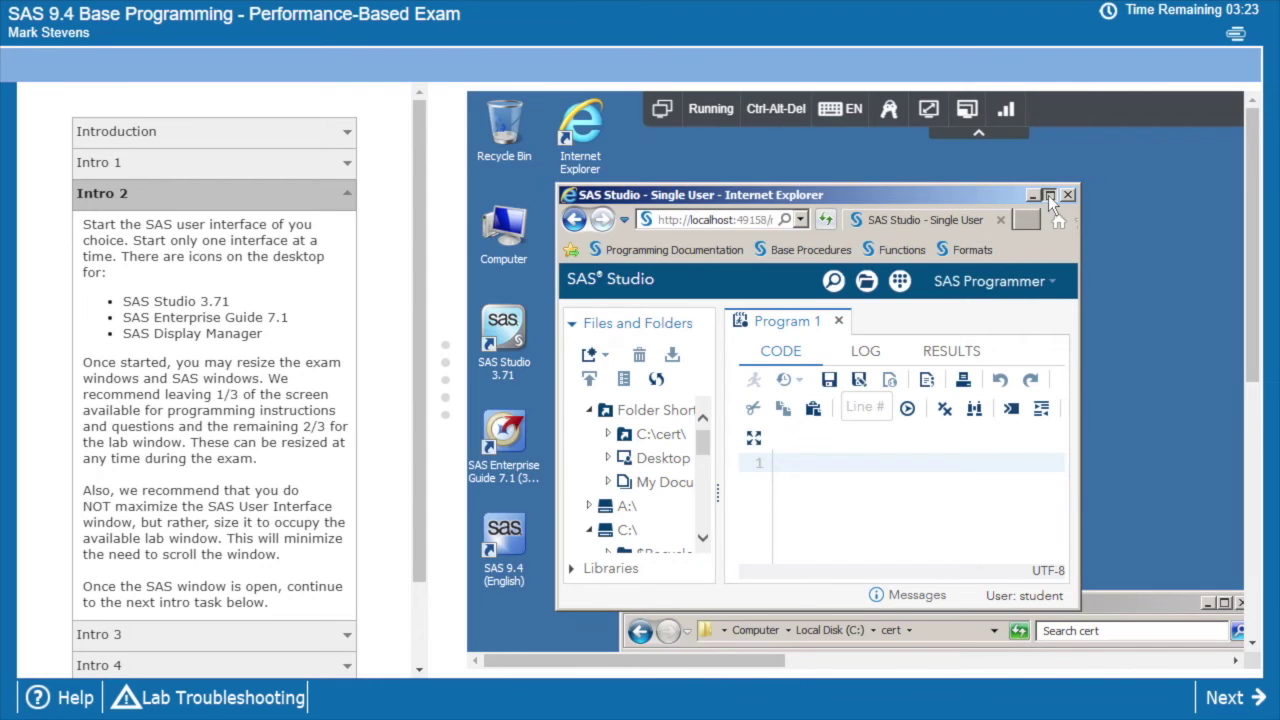
left_click(1049, 195)
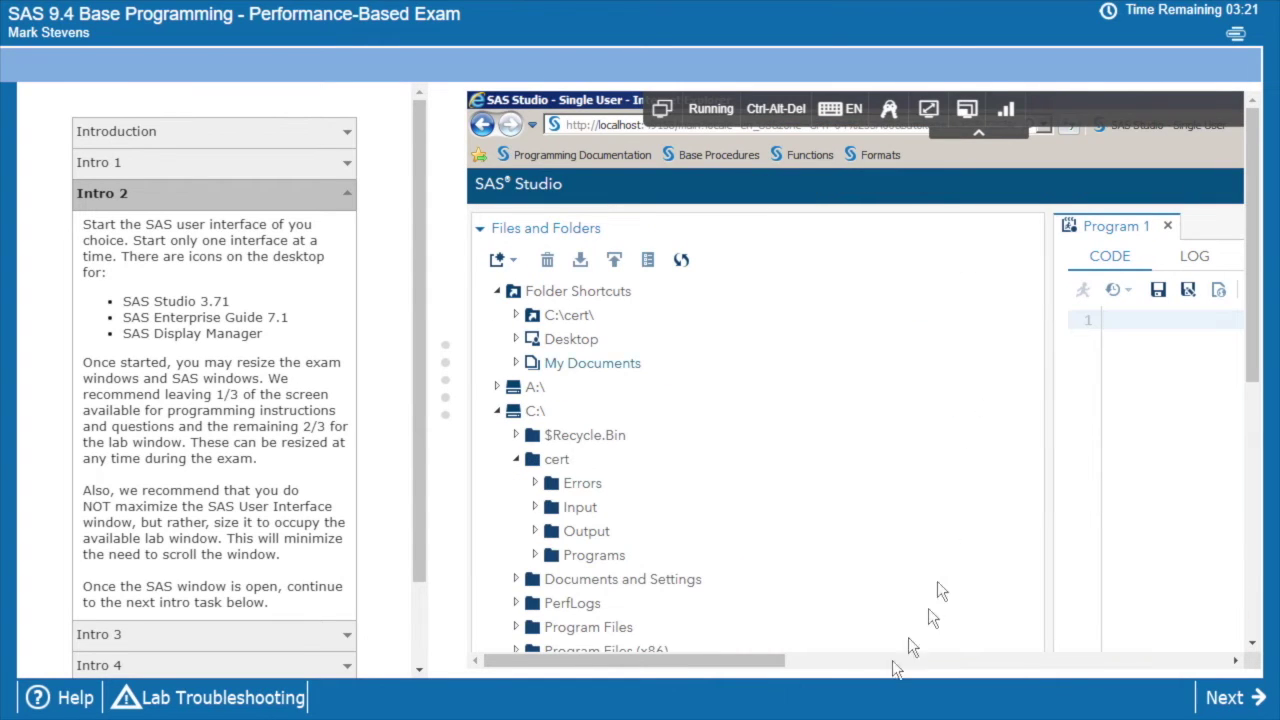
left_click_drag(783, 672, 1228, 668)
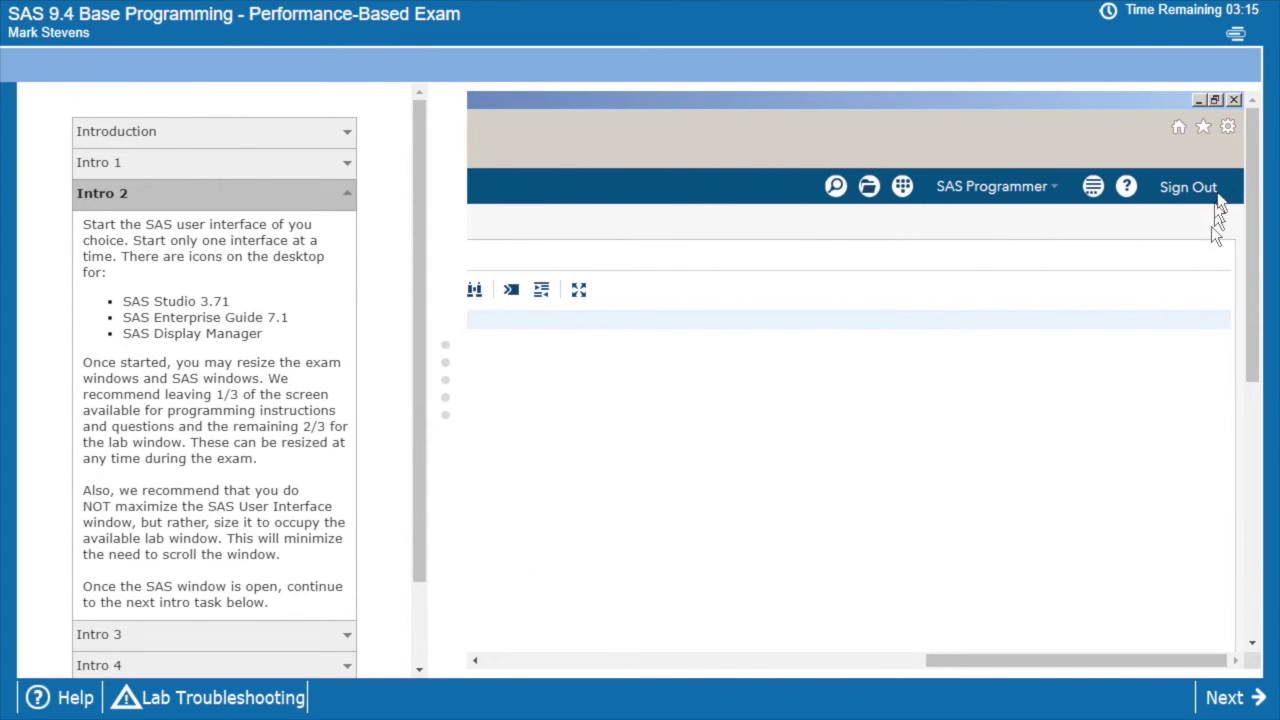
left_click(1214, 100)
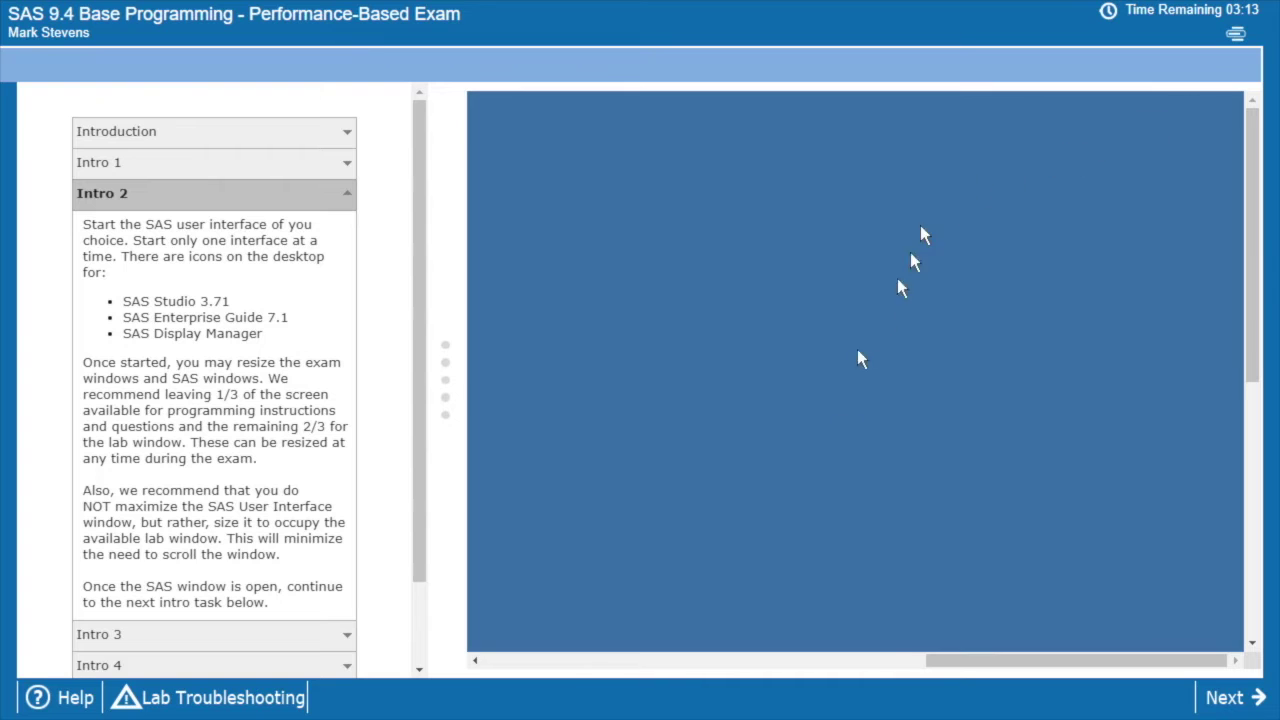
left_click_drag(930, 662, 490, 665)
left_click(964, 110)
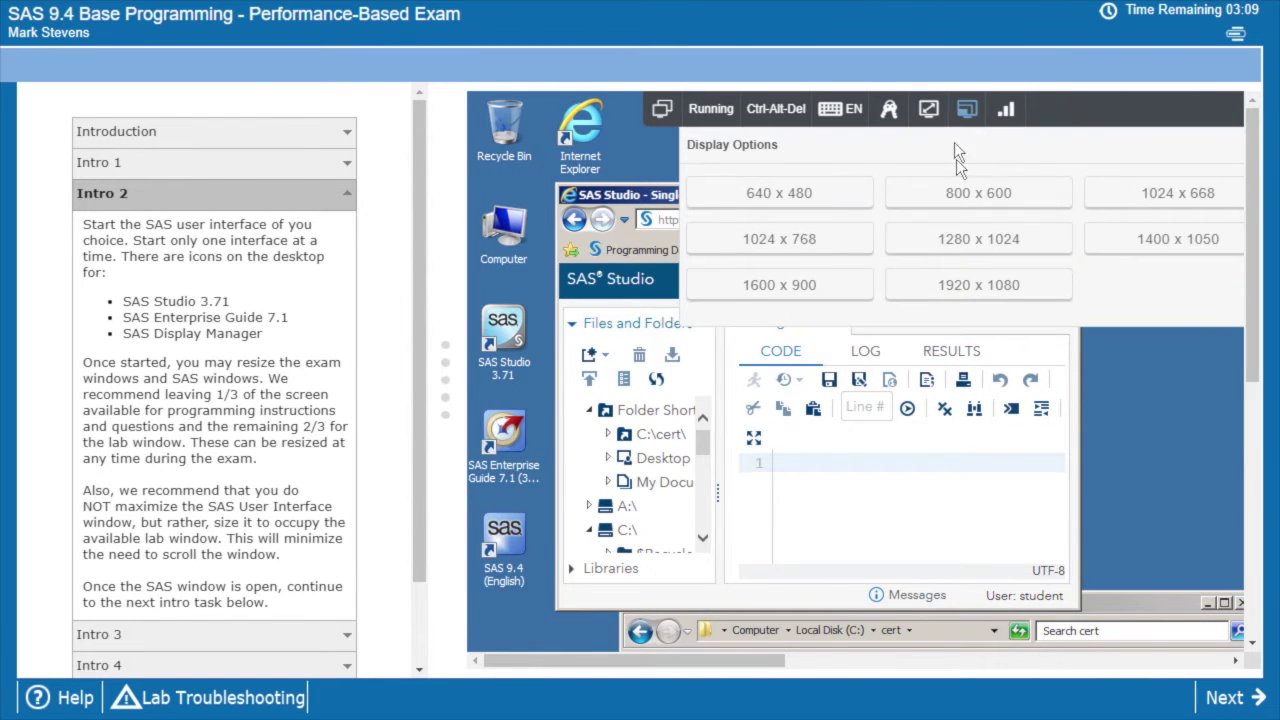
left_click(835, 245)
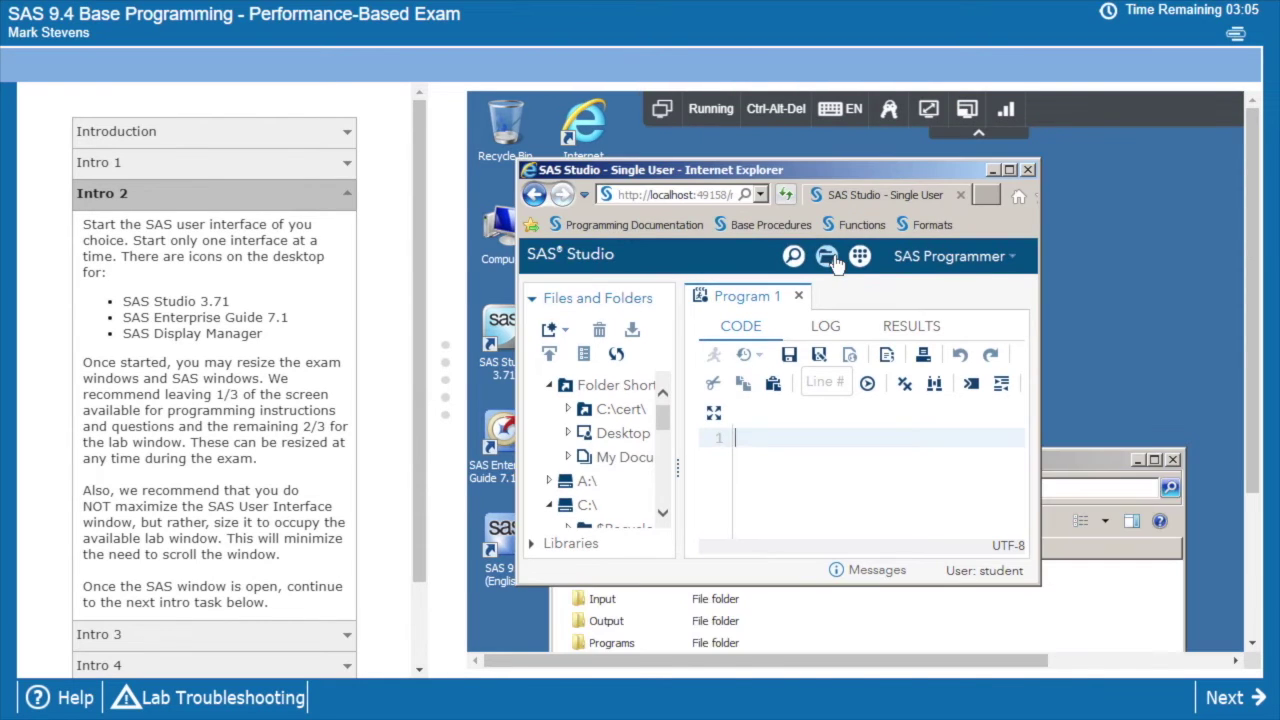
left_click(930, 110)
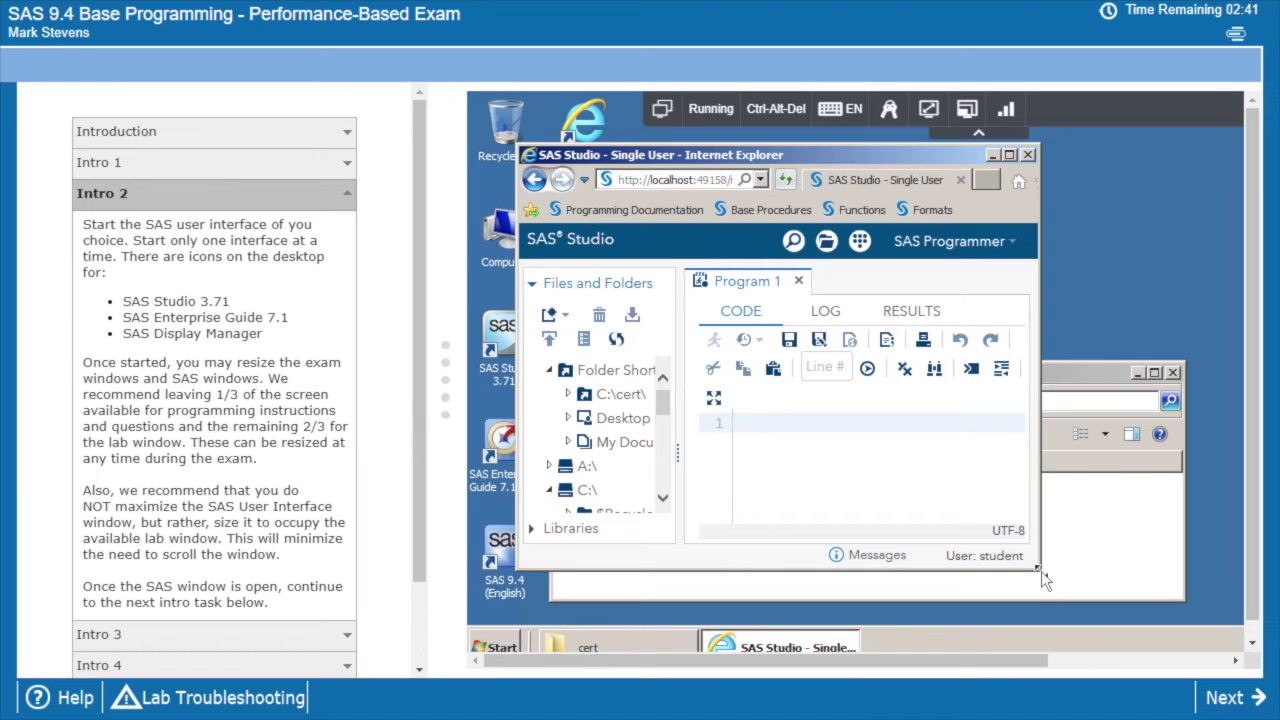
Stretch the SAS Studio window over most of the lab desktop and show Intro 3.
left_click_drag(1041, 571, 1218, 605)
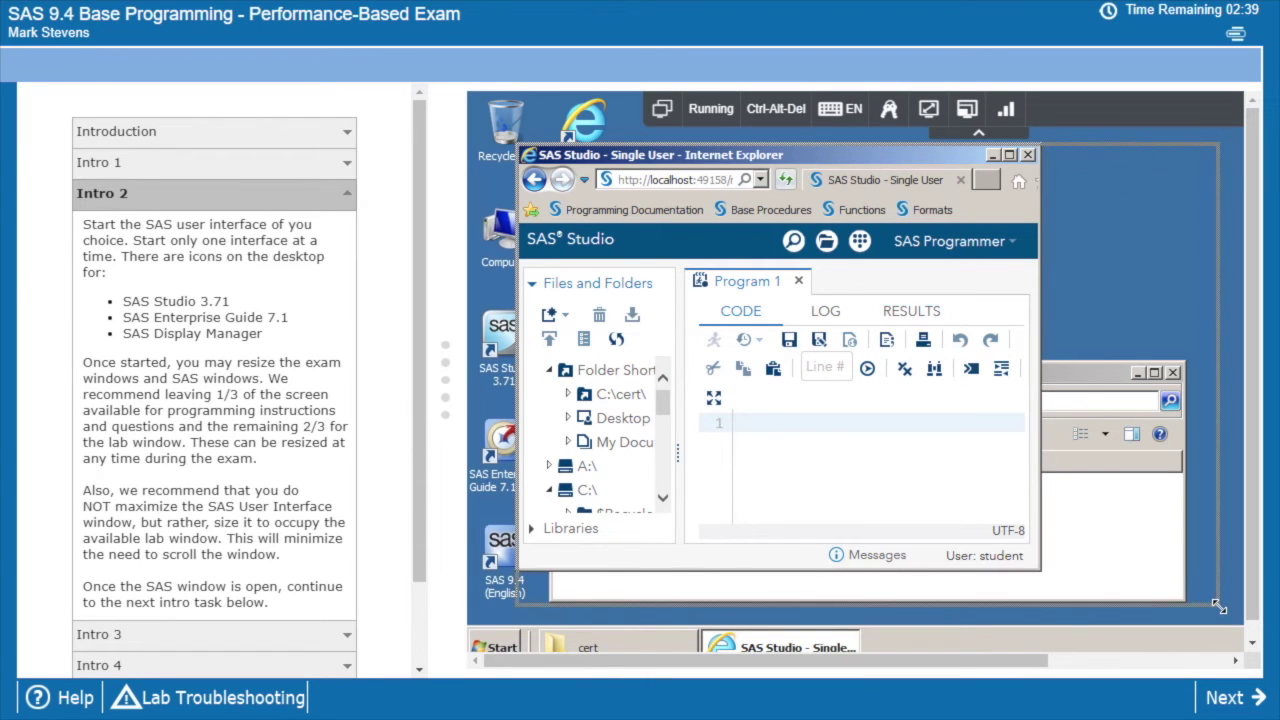
left_click_drag(1219, 607, 1217, 603)
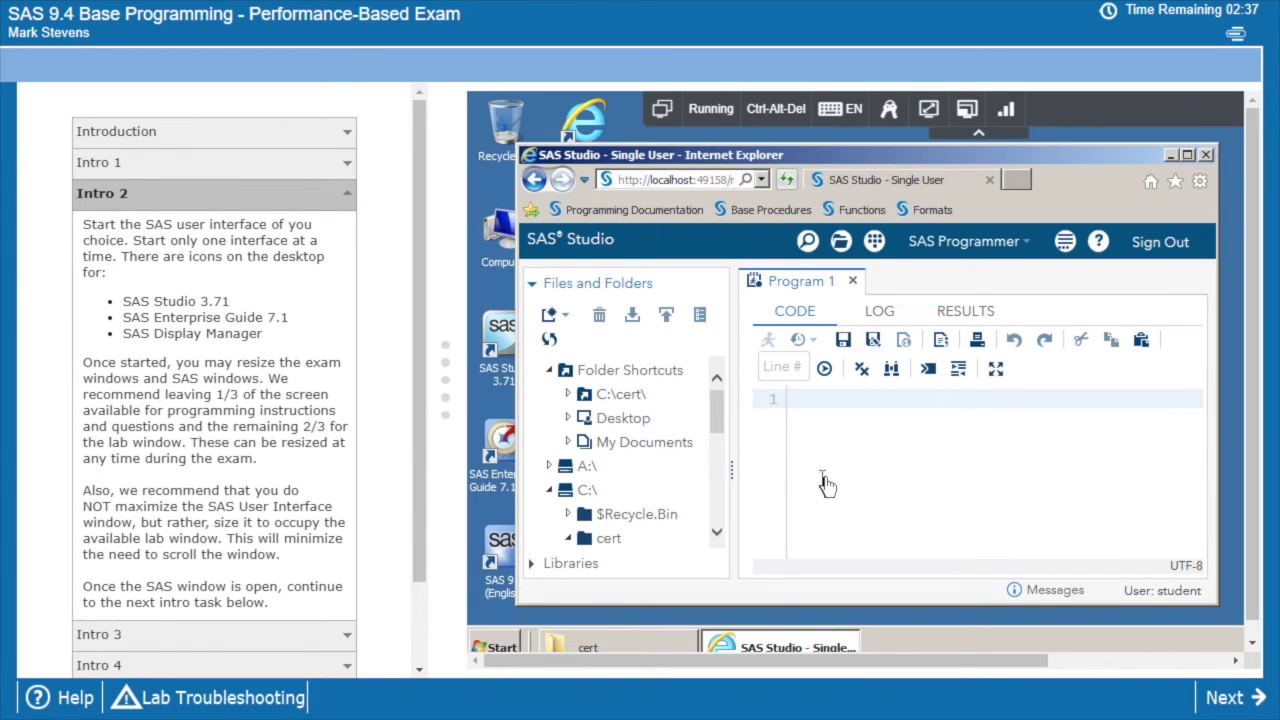
left_click(266, 632)
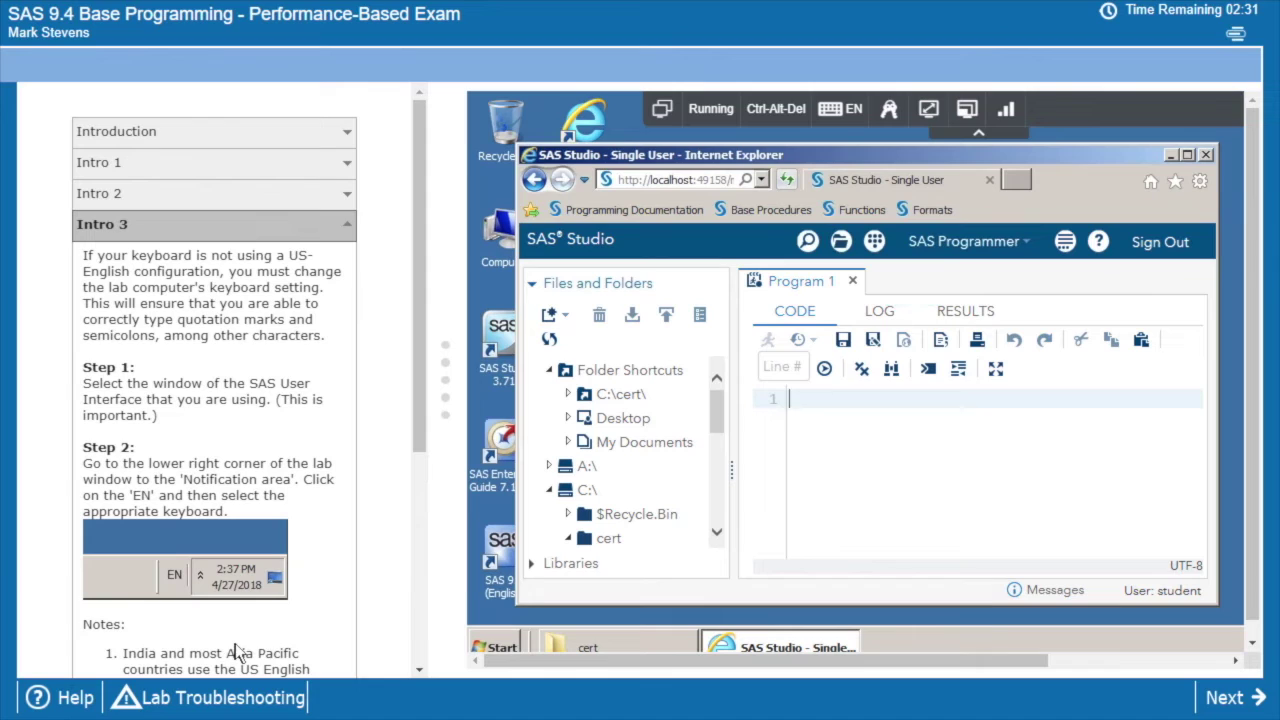
Switch the lab keyboard to English (United States) and test it by typing ;"" in Program 1.
left_click(890, 459)
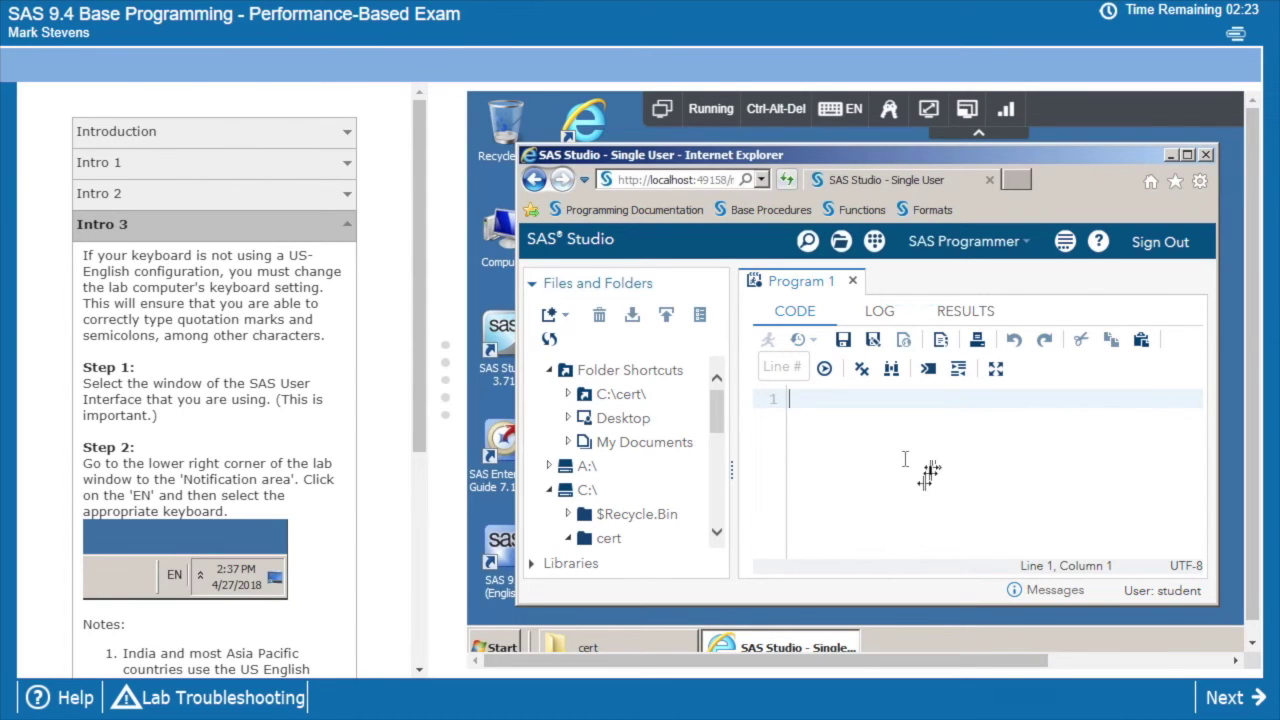
left_click_drag(966, 657, 1164, 658)
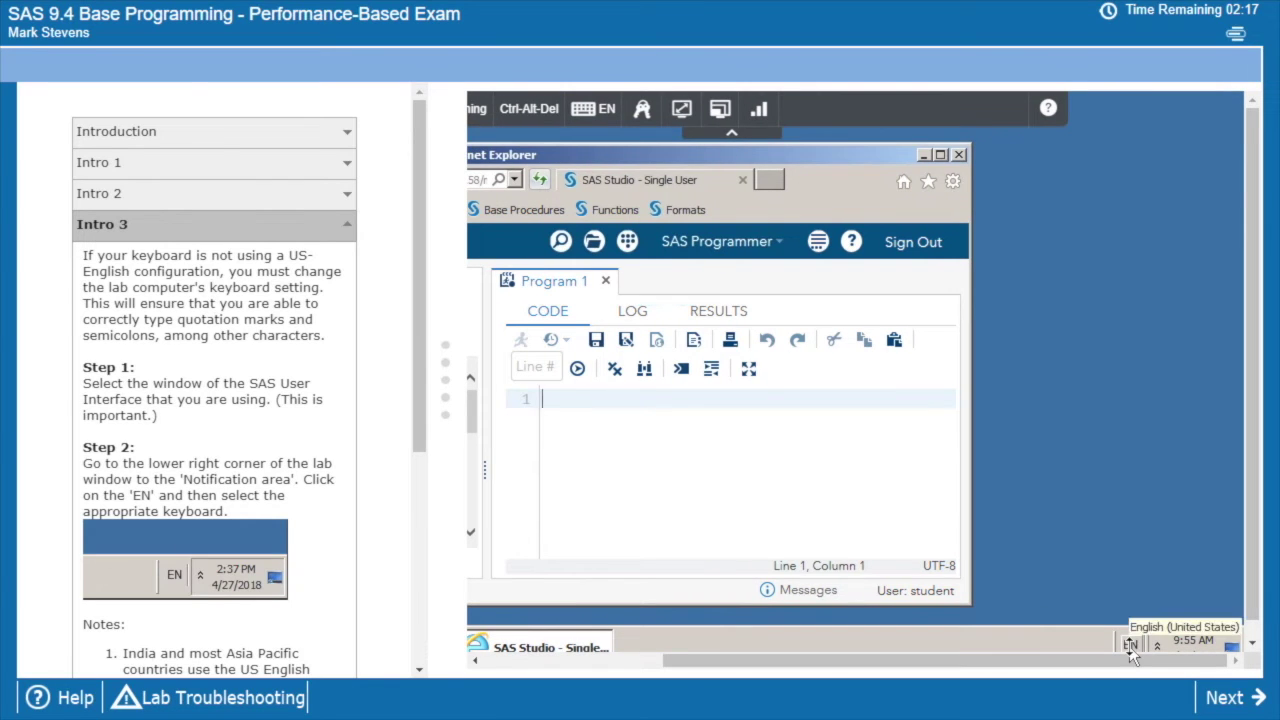
left_click(1129, 646)
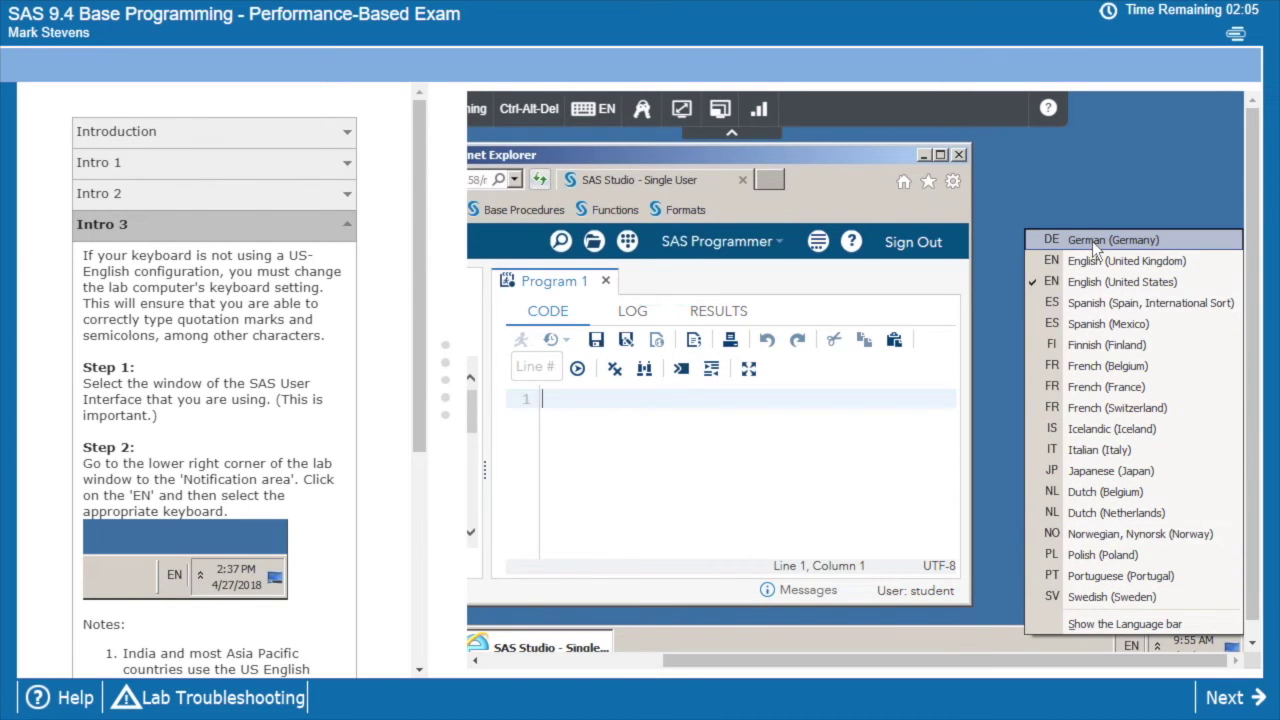
left_click(797, 463)
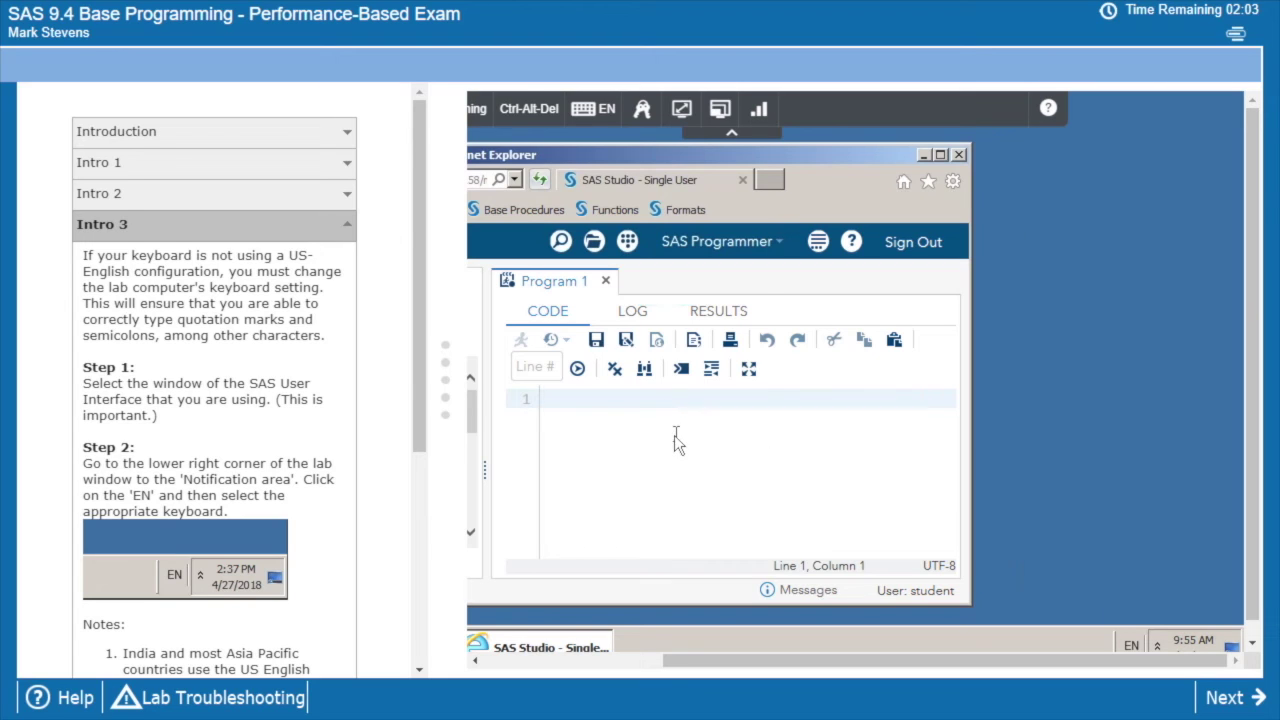
left_click(1130, 645)
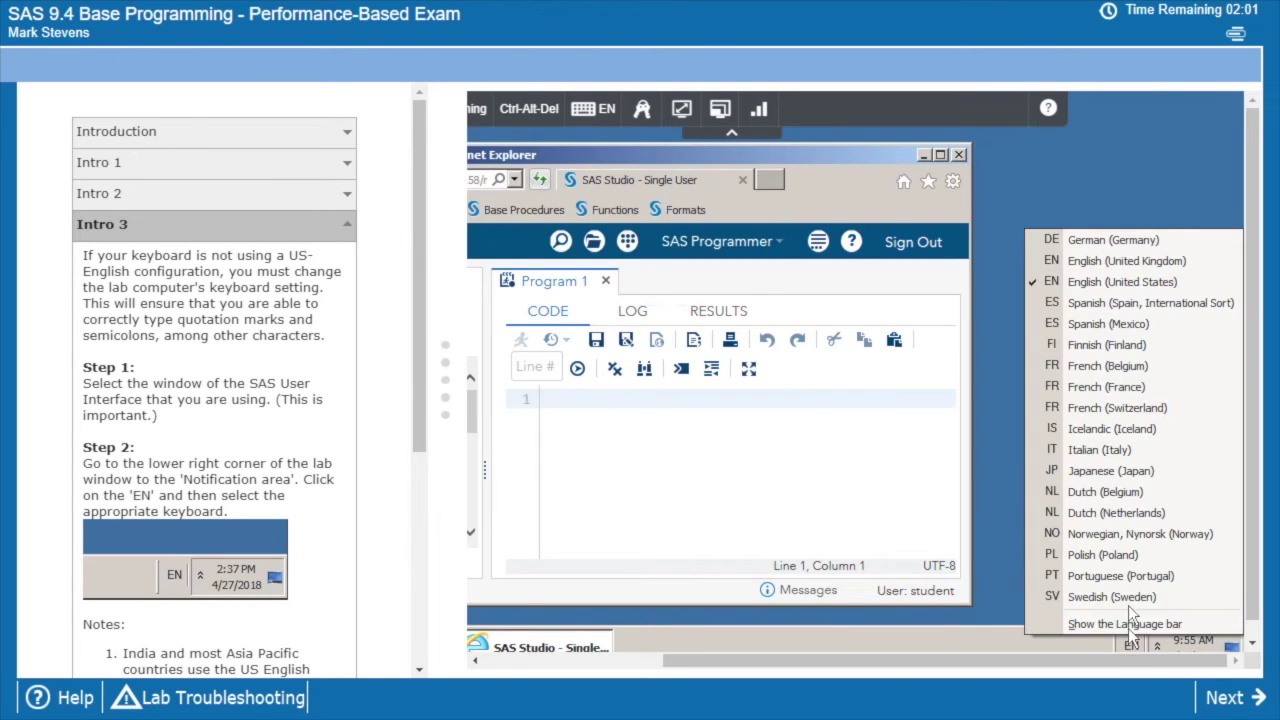
left_click(1097, 249)
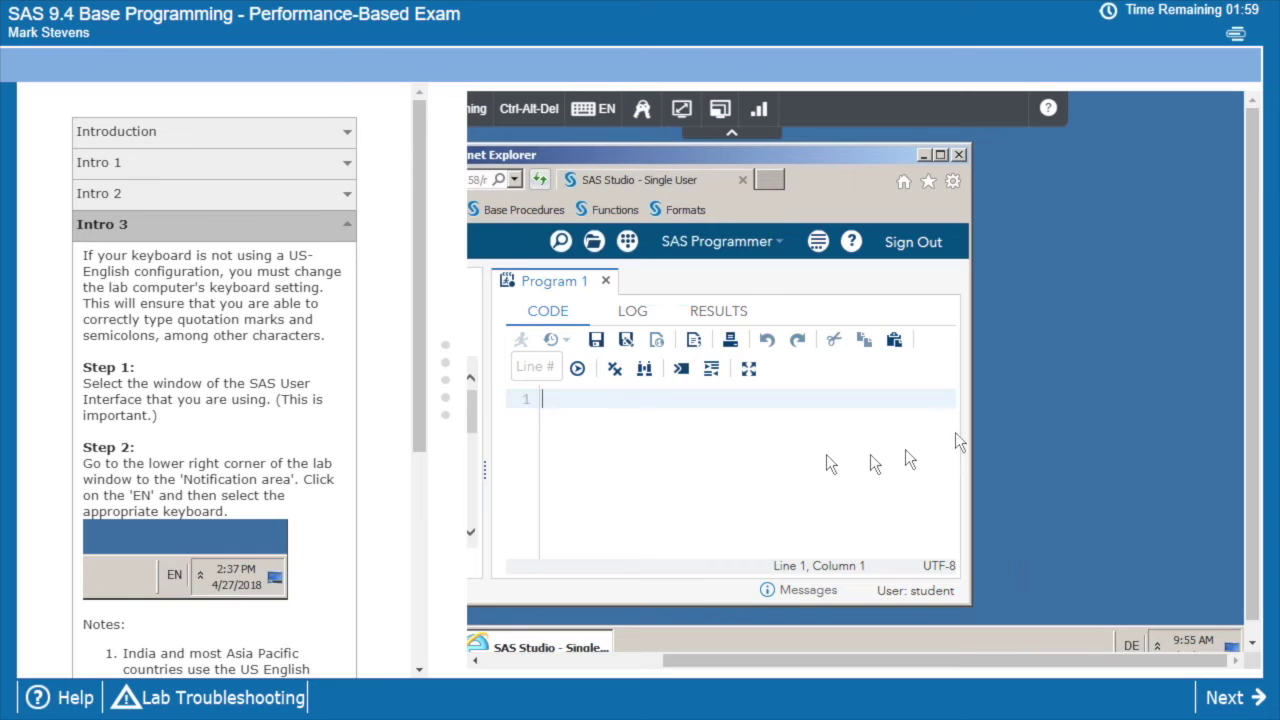
left_click(1129, 645)
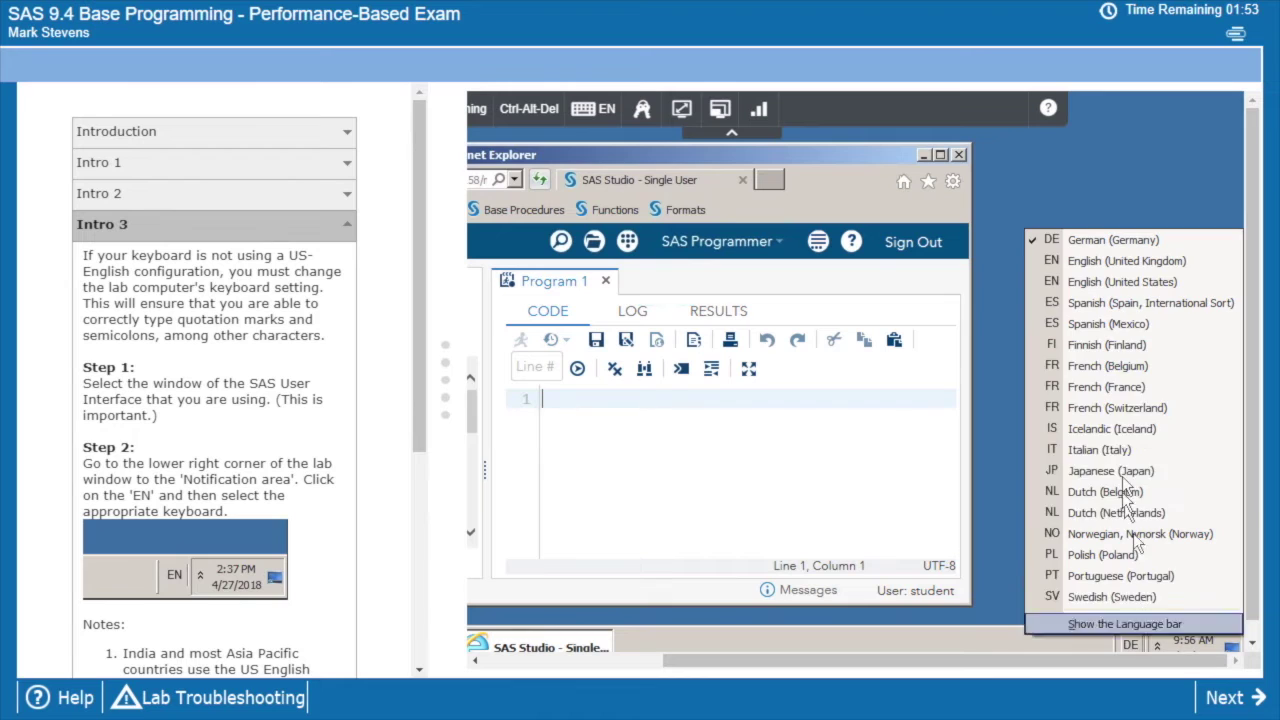
left_click(1124, 281)
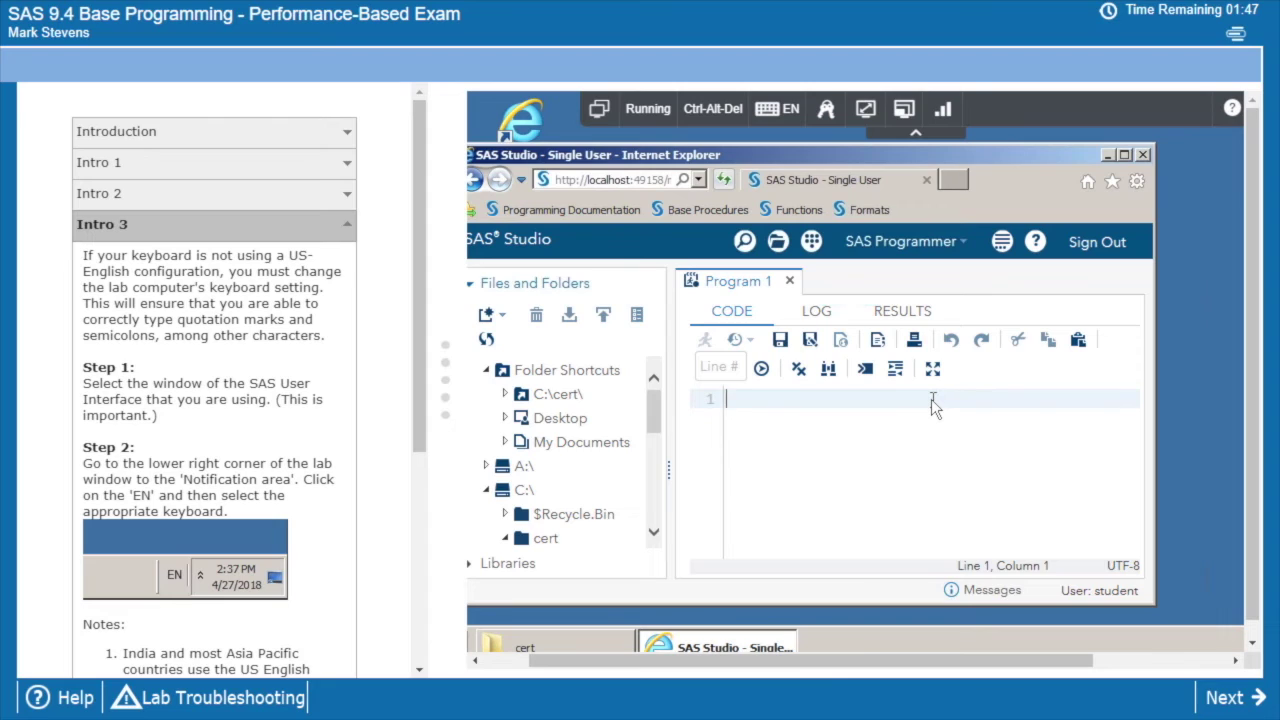
type(";\"")
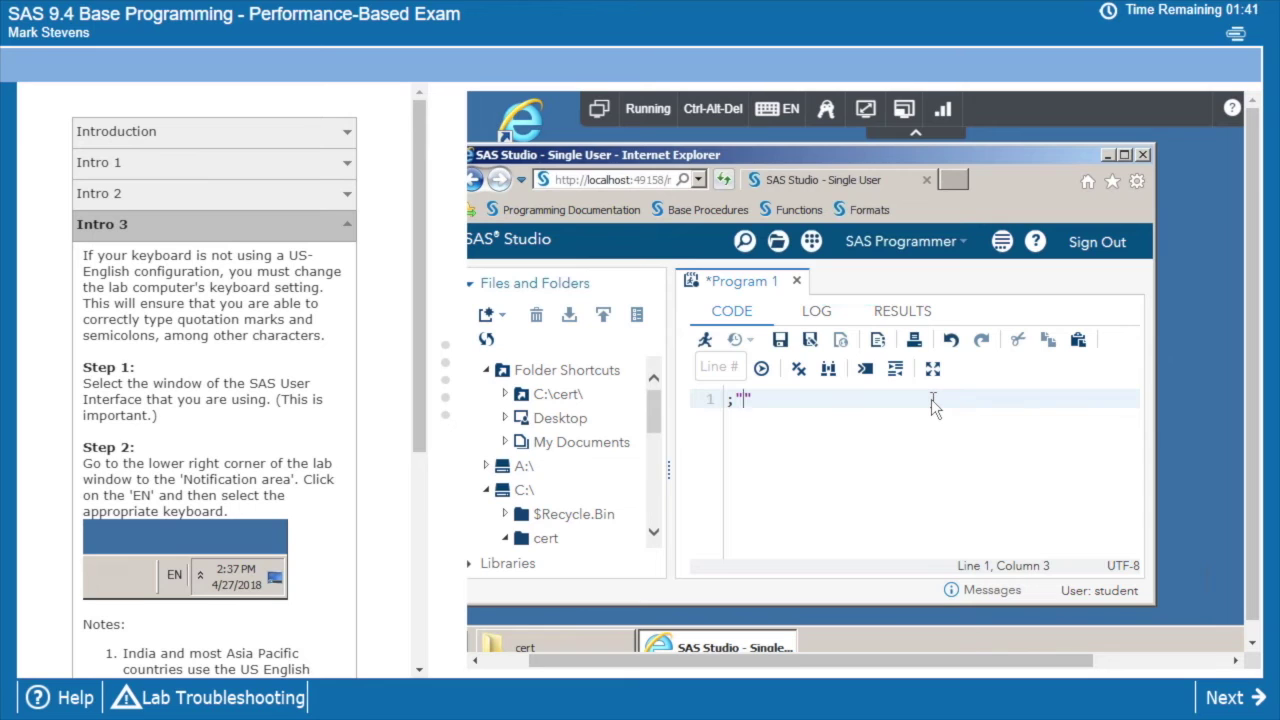
left_click_drag(419, 396, 423, 605)
Open the Programming Documentation favorite in a new tab, confirm SAS Help Center loads, then close it.
left_click(251, 587)
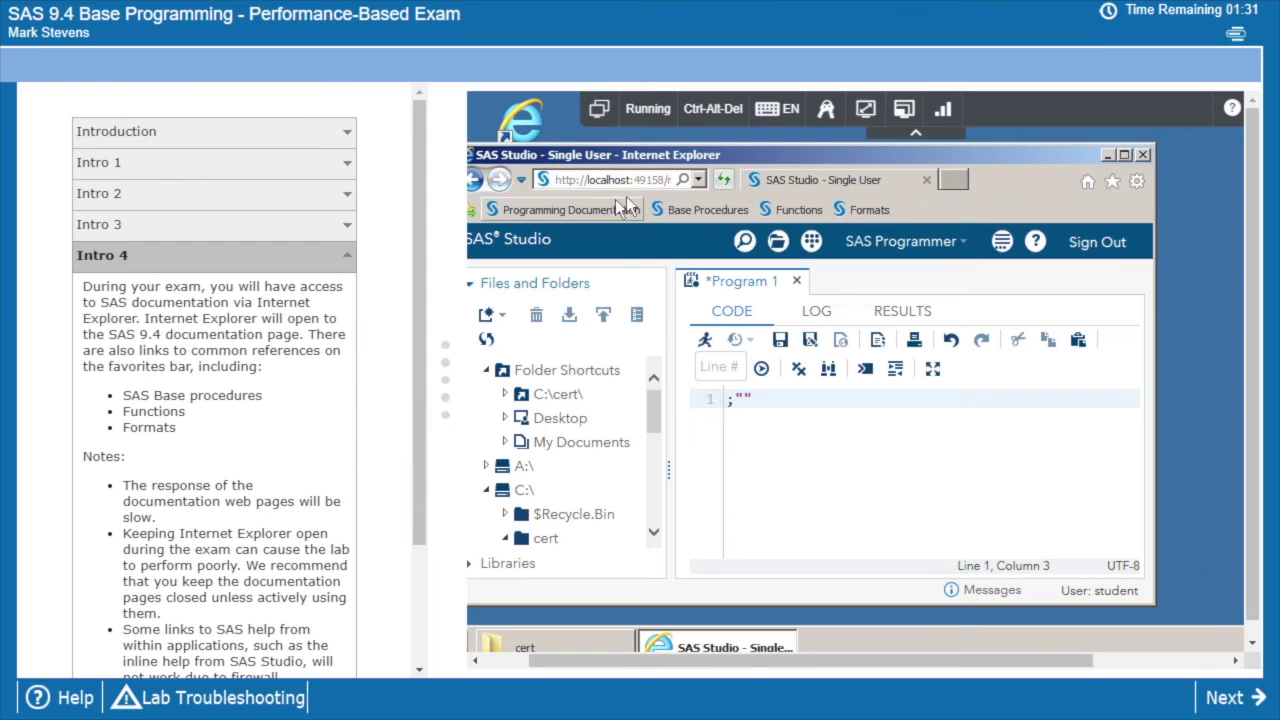
left_click(955, 181)
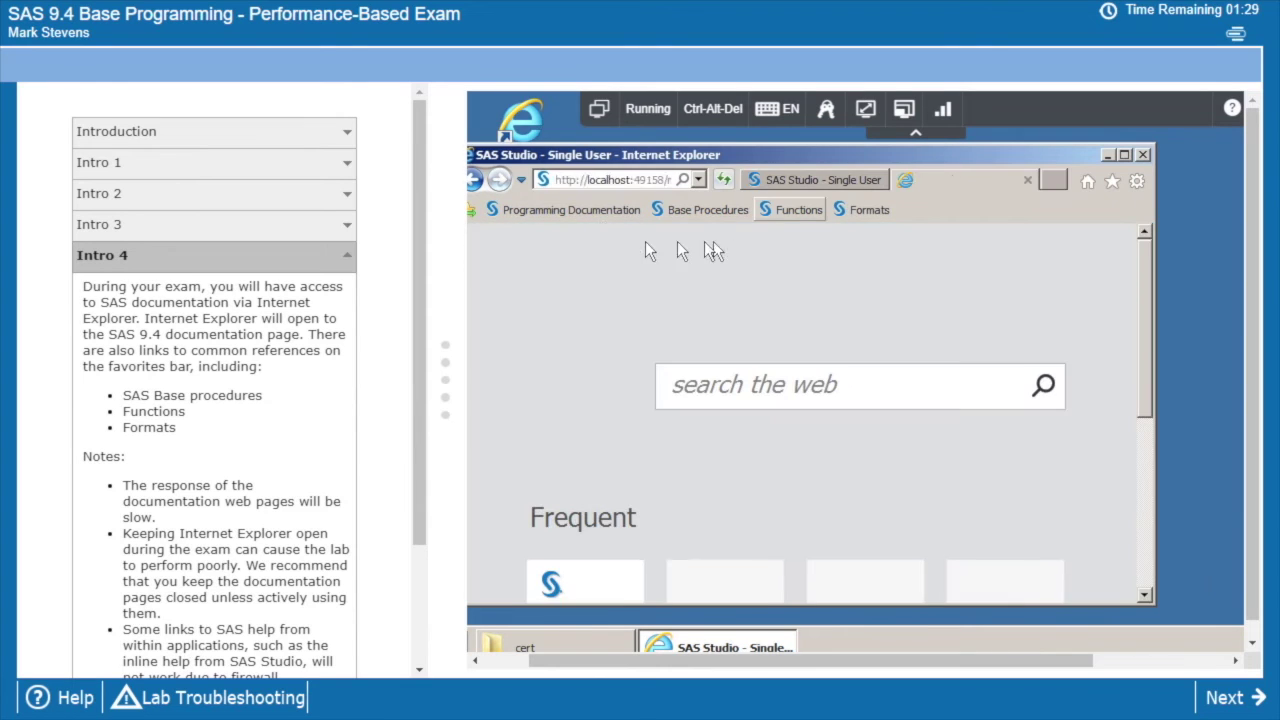
left_click(600, 210)
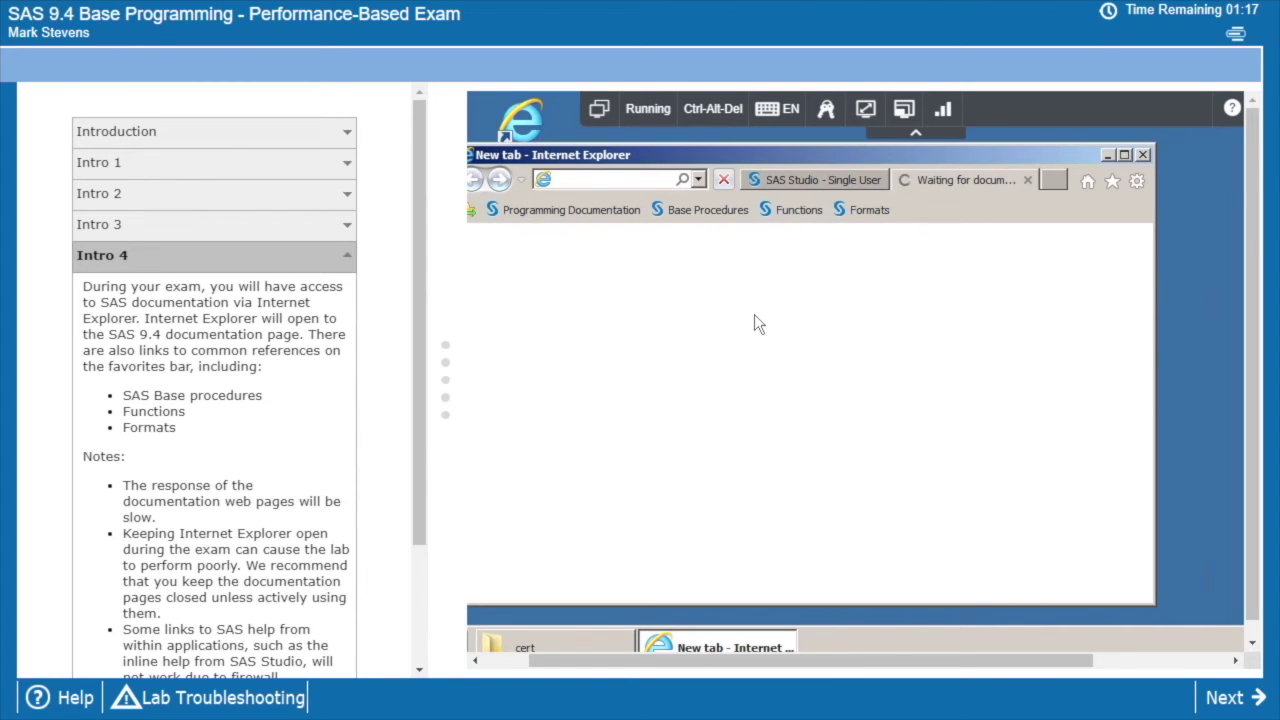
left_click_drag(422, 348, 416, 464)
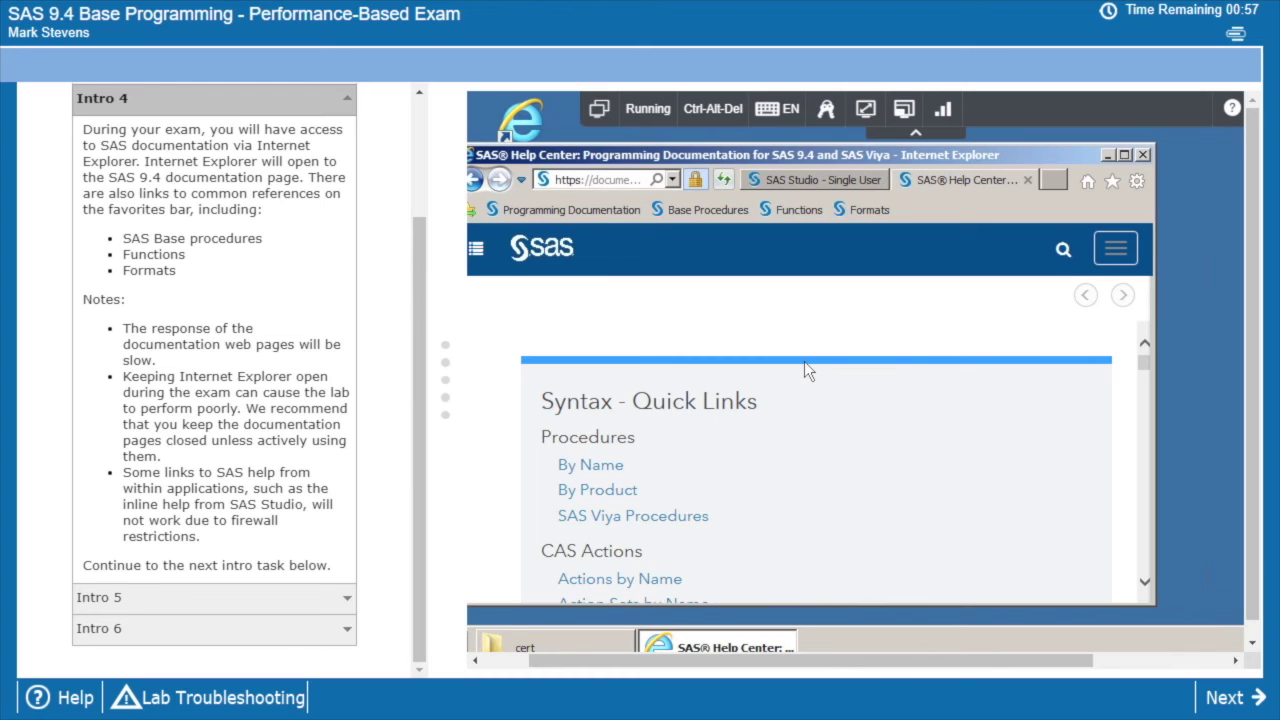
left_click(1027, 180)
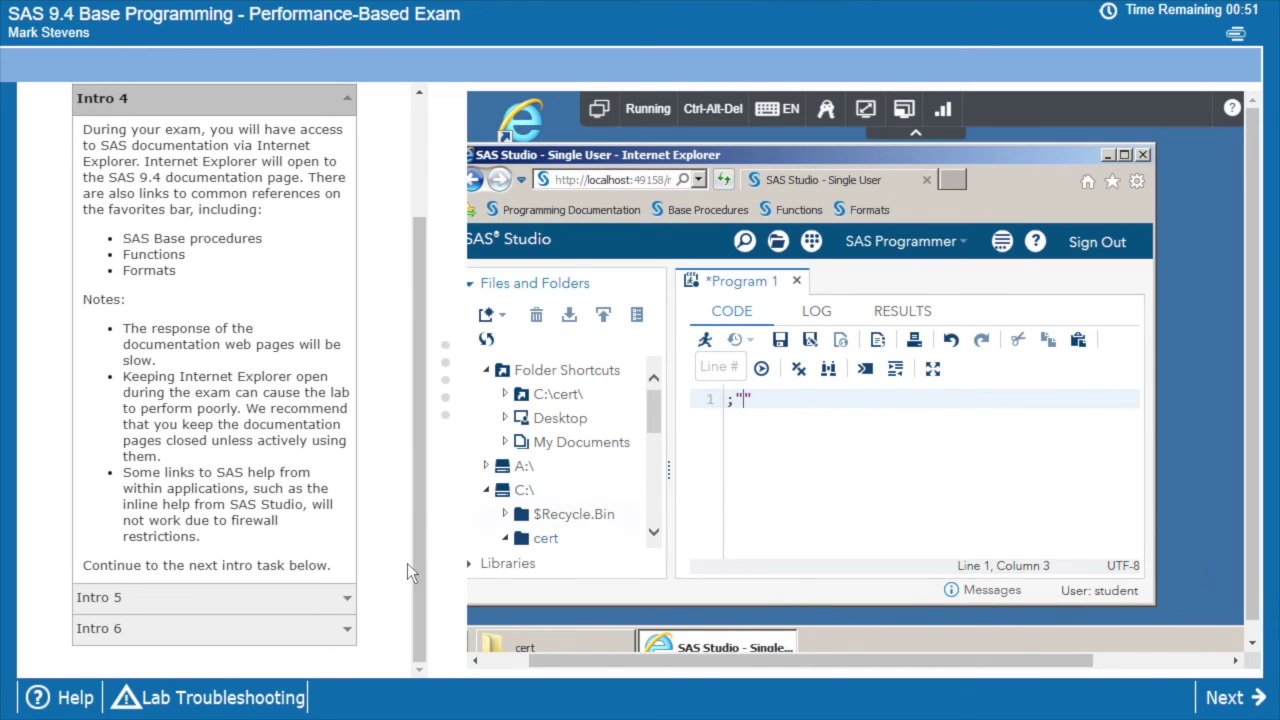
Read the Intro 5 exam overview, then open the Intro 6 setup-complete note.
left_click(289, 598)
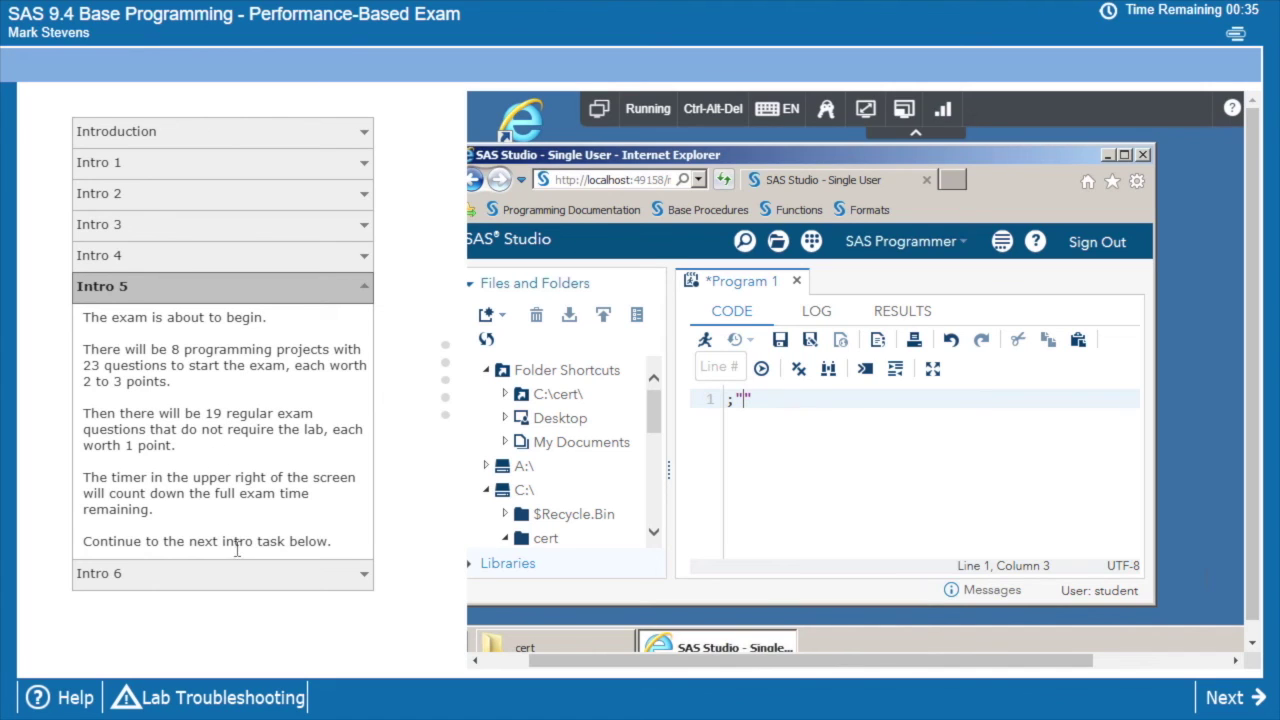
left_click(240, 580)
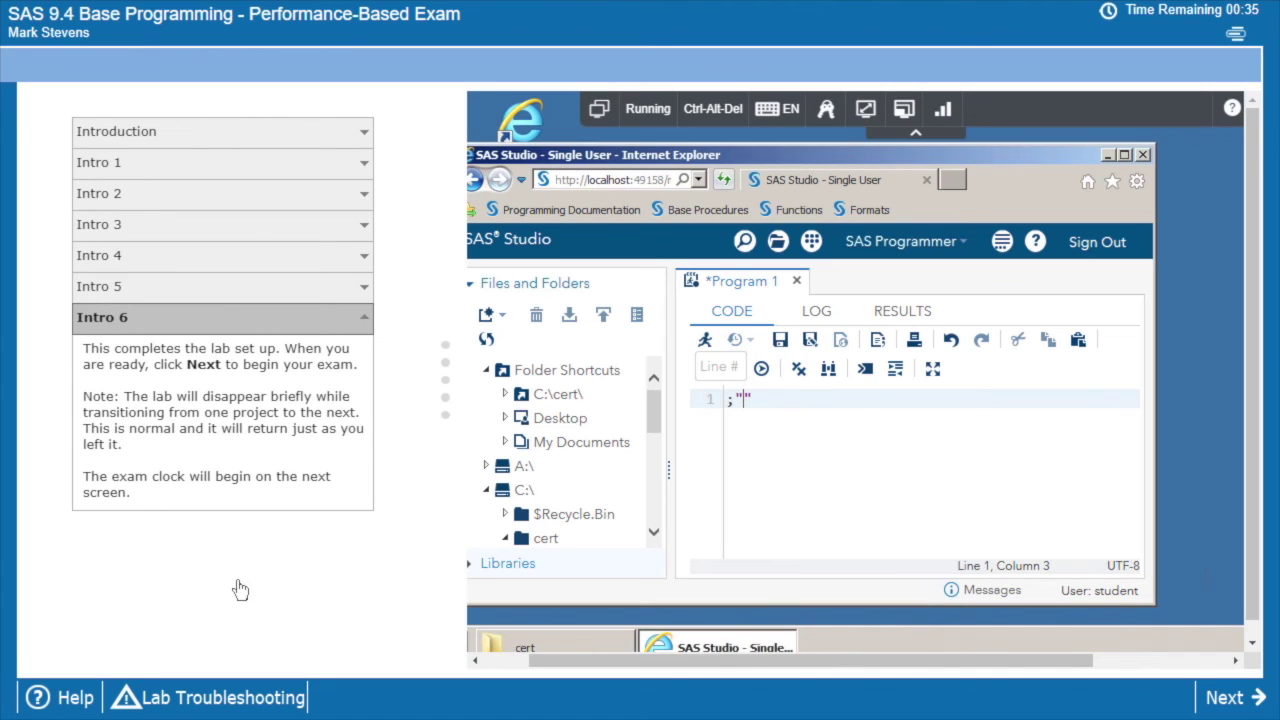
Finish the intro tasks and advance the exam to the next screen.
left_click(1226, 700)
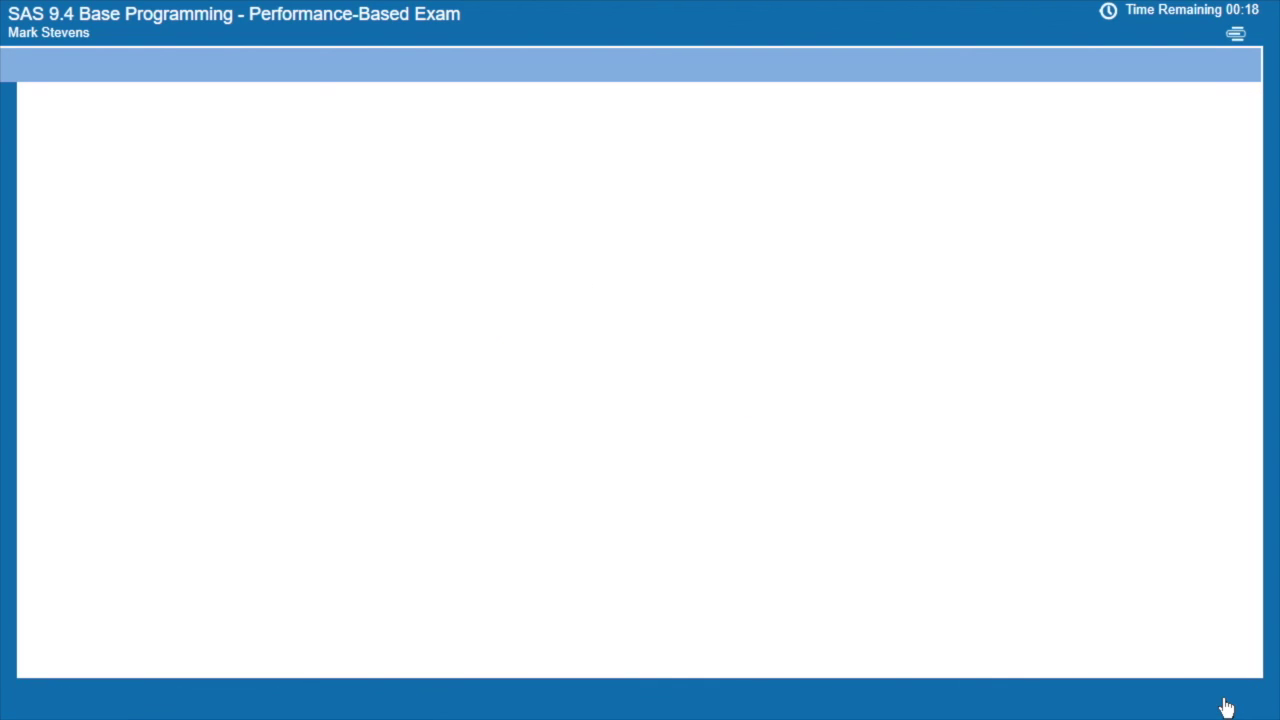